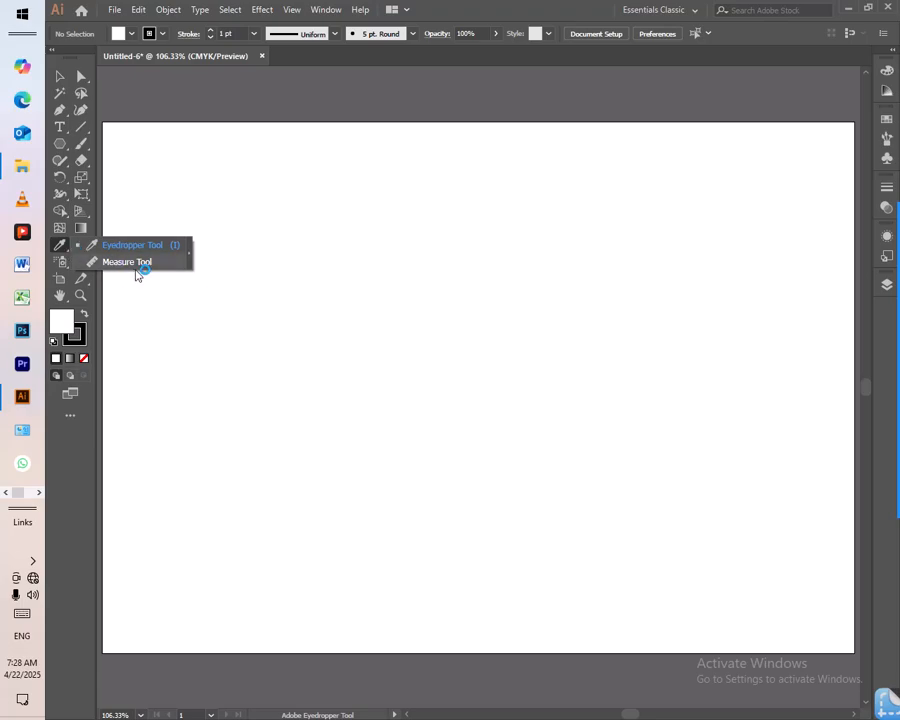
# Step: Draw a rectangle about 4.03 in wide and 2.27 in high on the artboard and remove its fill
pyautogui.click(60, 76)
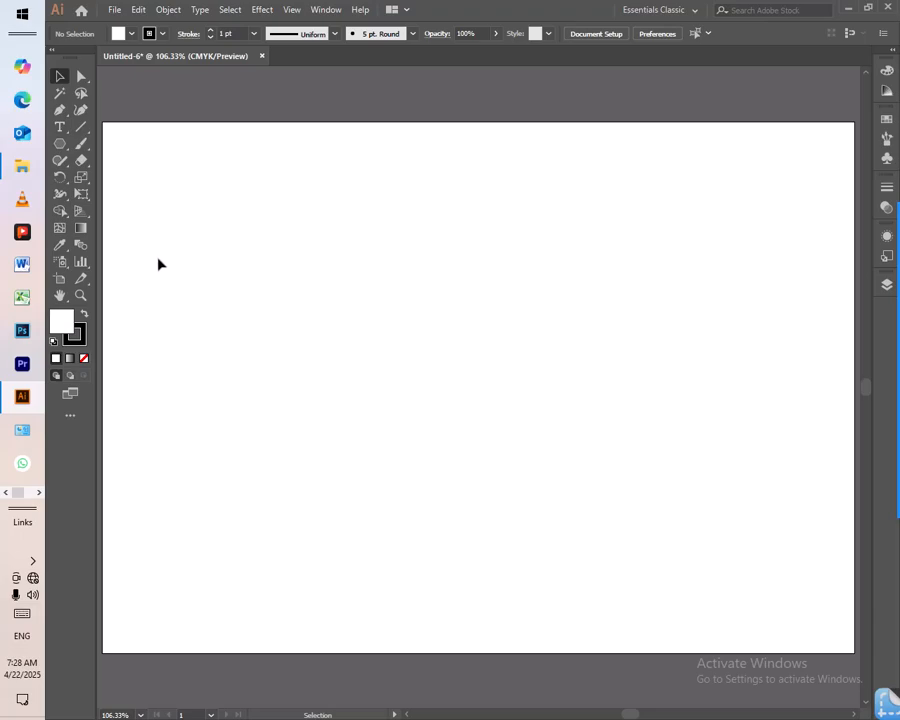
pyautogui.click(61, 146)
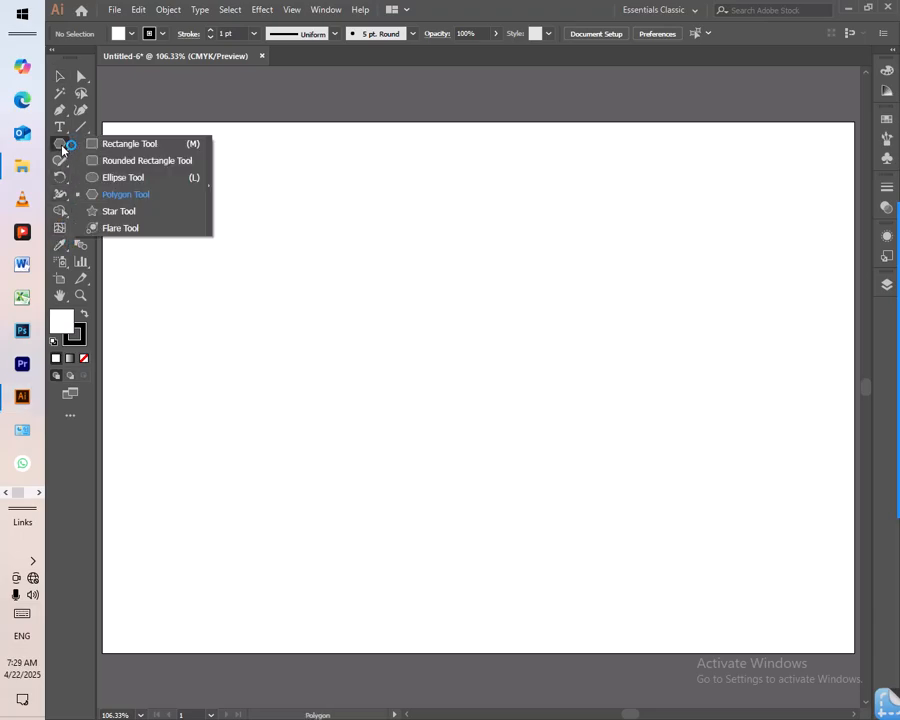
pyautogui.click(150, 152)
pyautogui.moveTo(242, 270); pyautogui.dragTo(500, 414)
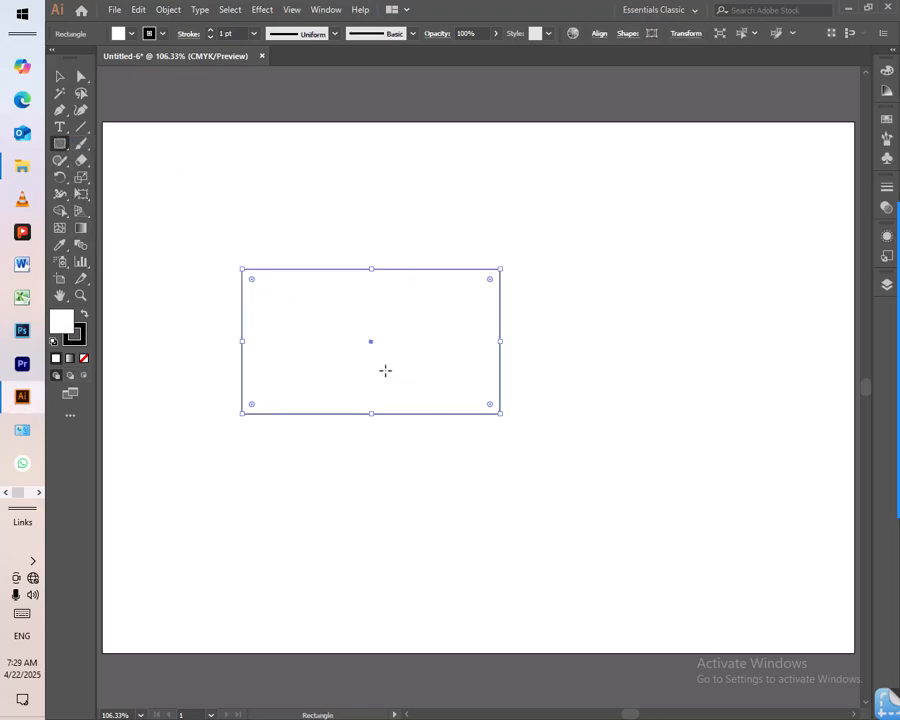
pyautogui.click(60, 76)
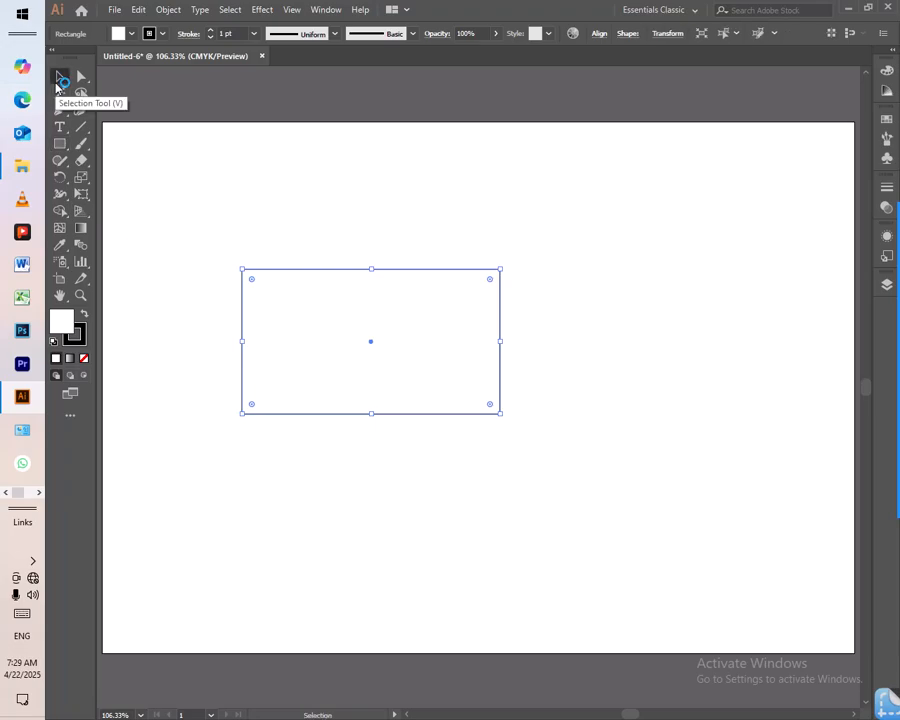
pyautogui.click(83, 359)
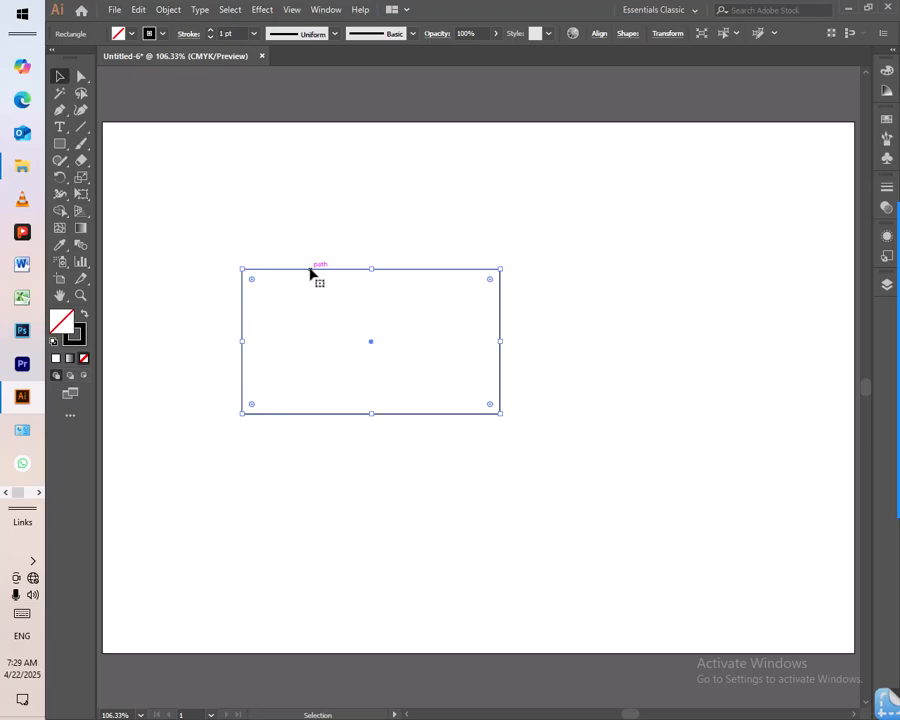
# Step: Measure a roughly horizontal distance inside the rectangle with the Measure tool
pyautogui.click(62, 246)
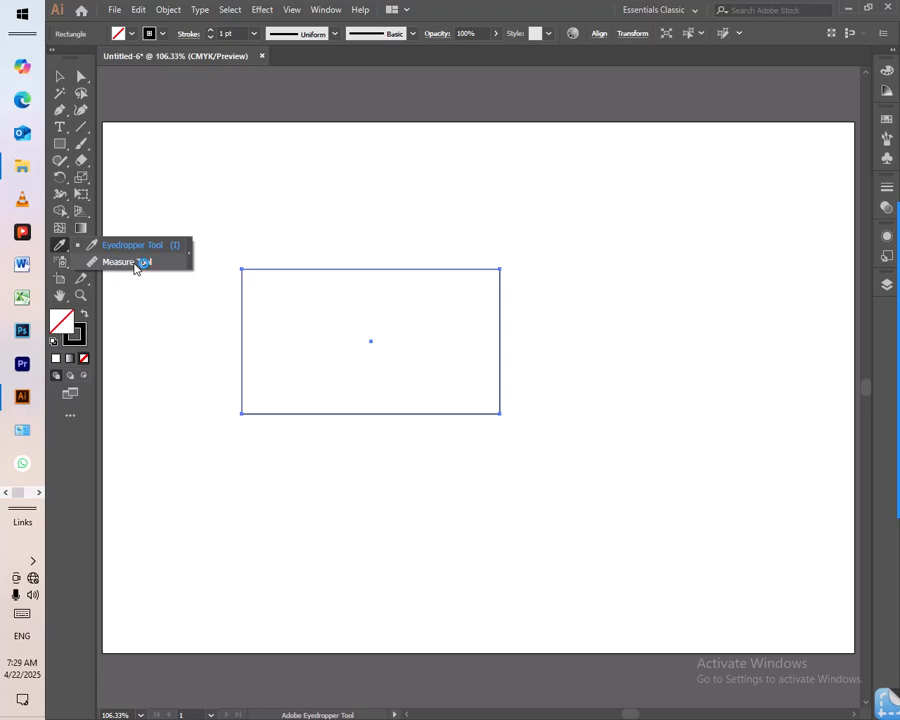
pyautogui.click(137, 262)
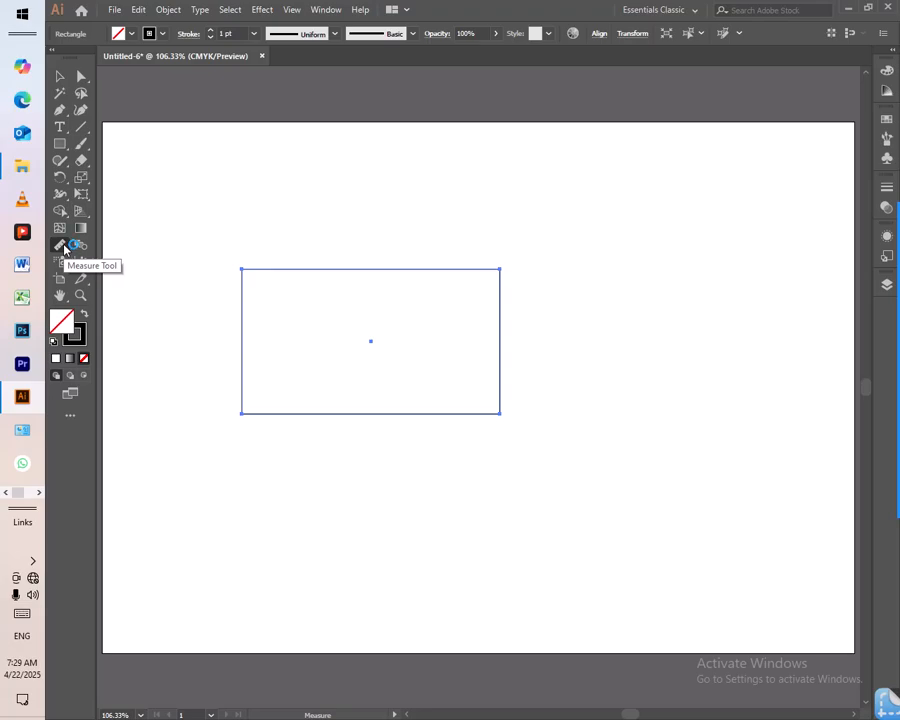
pyautogui.click(59, 76)
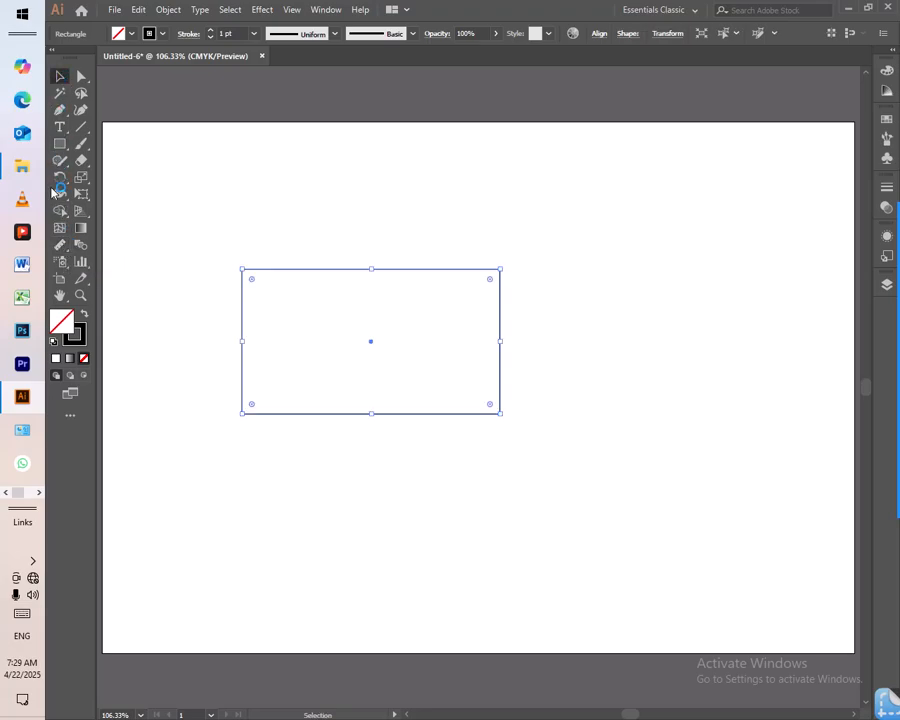
pyautogui.click(60, 244)
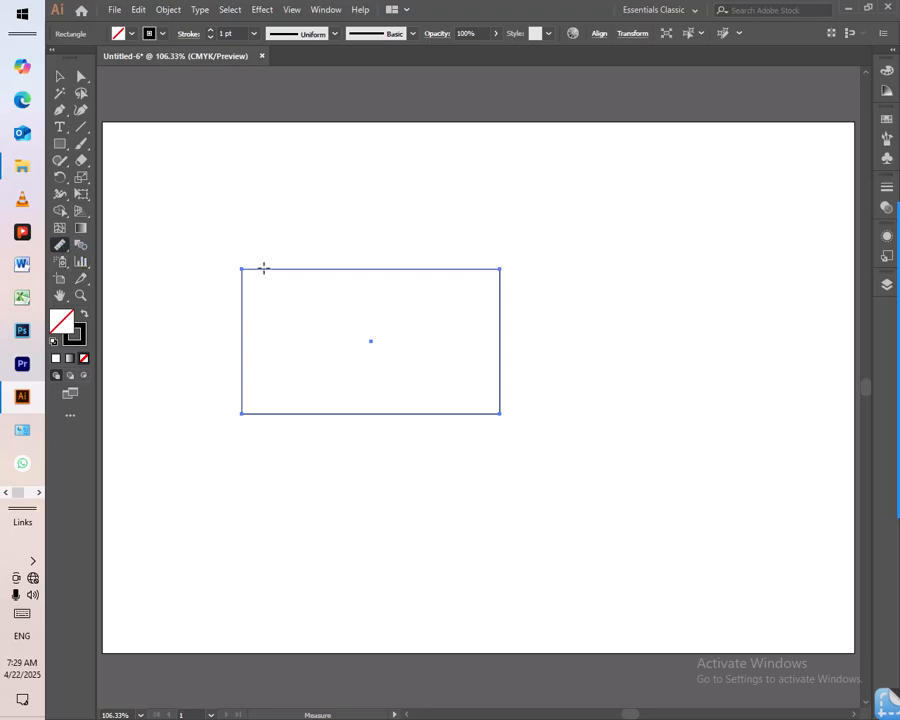
pyautogui.moveTo(247, 294); pyautogui.dragTo(398, 307)
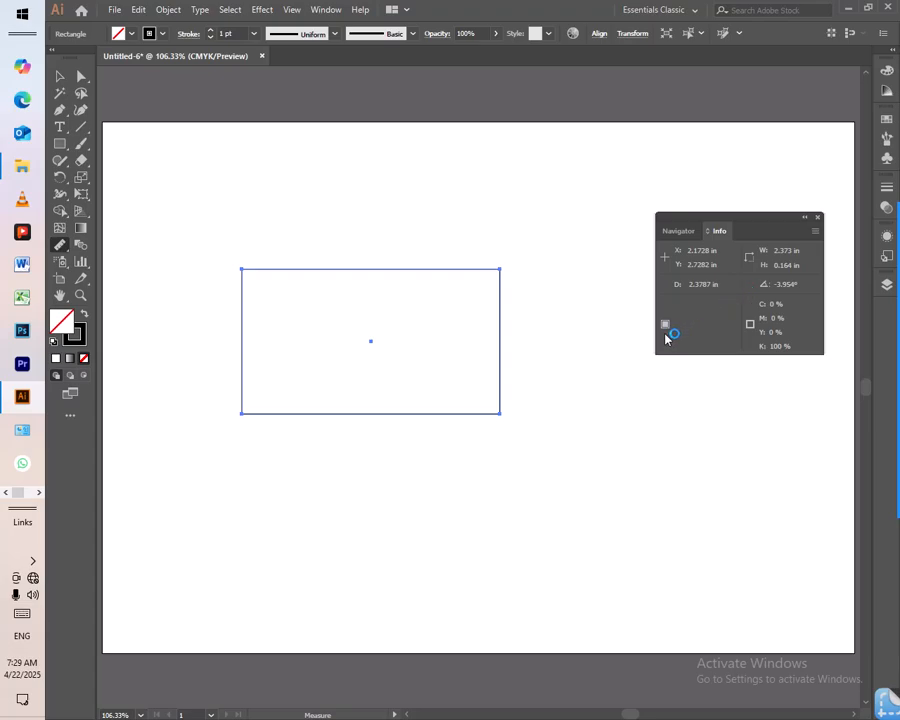
pyautogui.click(814, 233)
pyautogui.click(814, 233)
# Step: Deselect the rectangle and set the fill colour to orange, M 50.58% and Y 100%
pyautogui.click(62, 77)
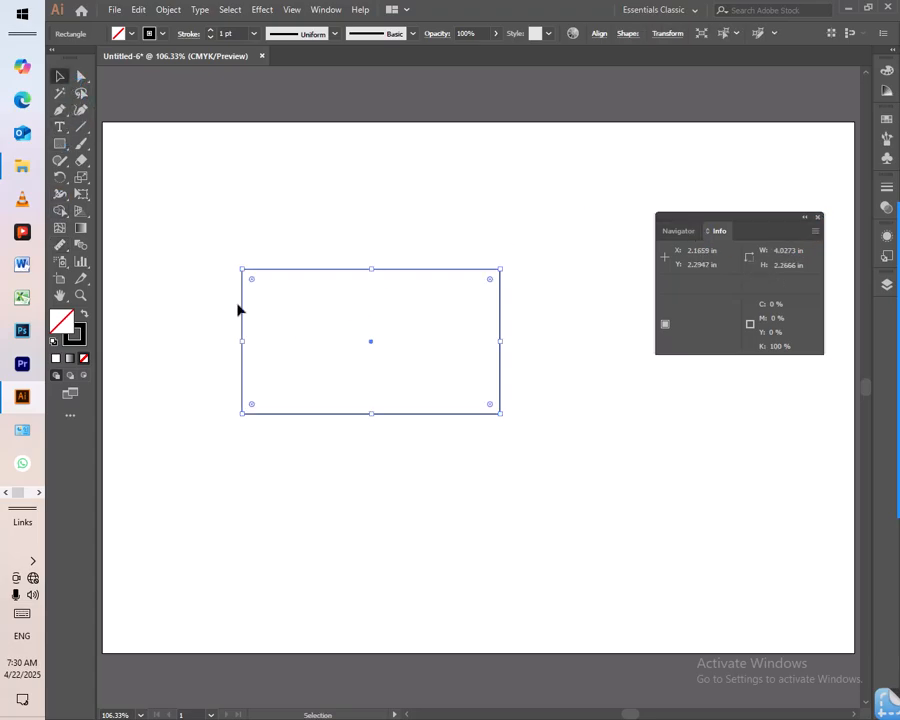
pyautogui.click(113, 345)
pyautogui.doubleClick(62, 321)
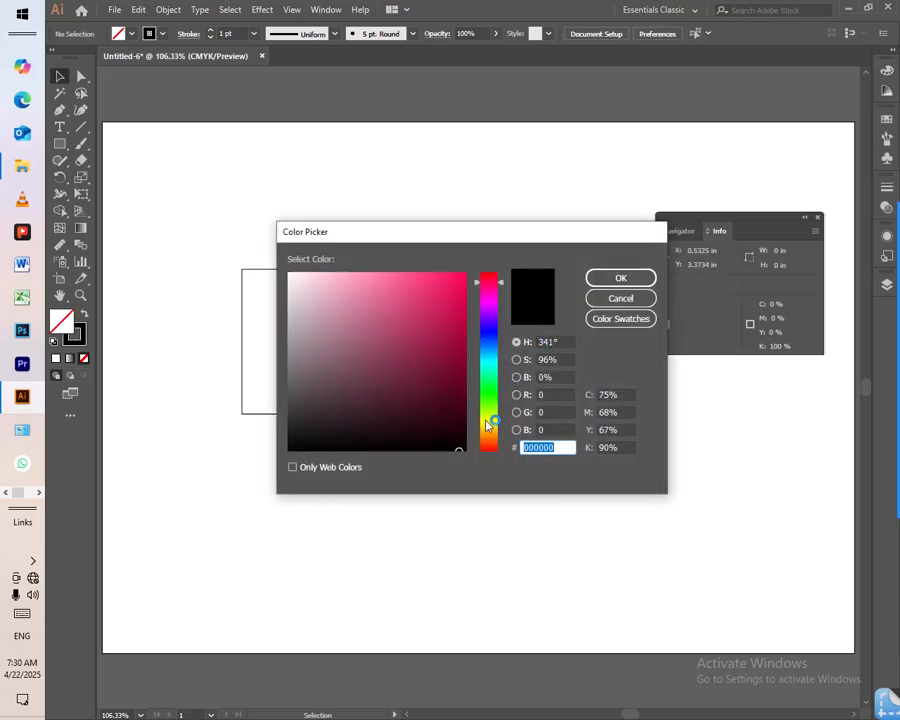
pyautogui.click(487, 424)
pyautogui.click(490, 448)
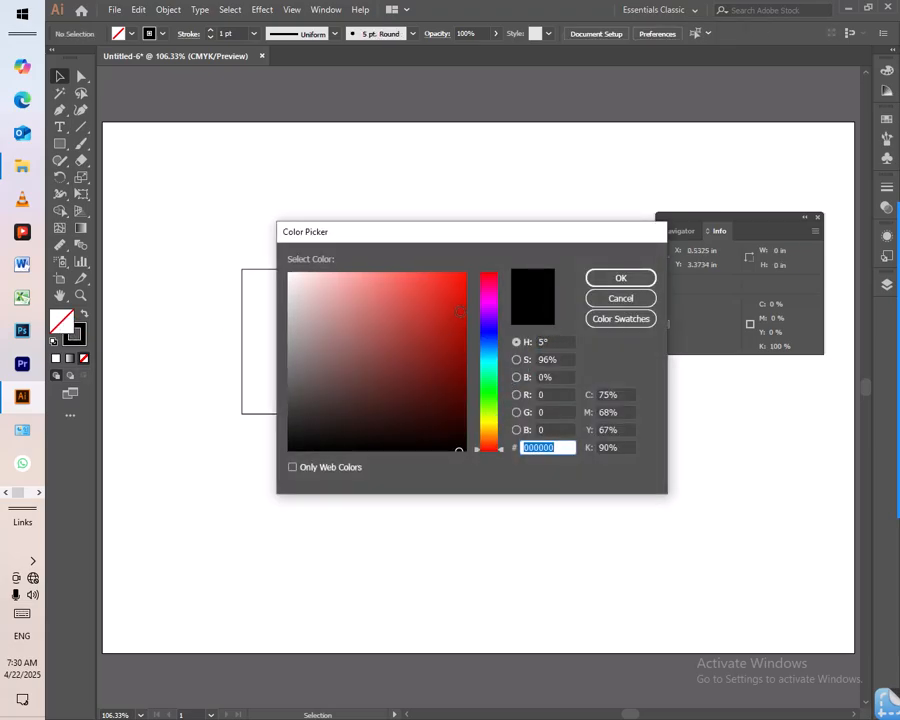
pyautogui.click(488, 423)
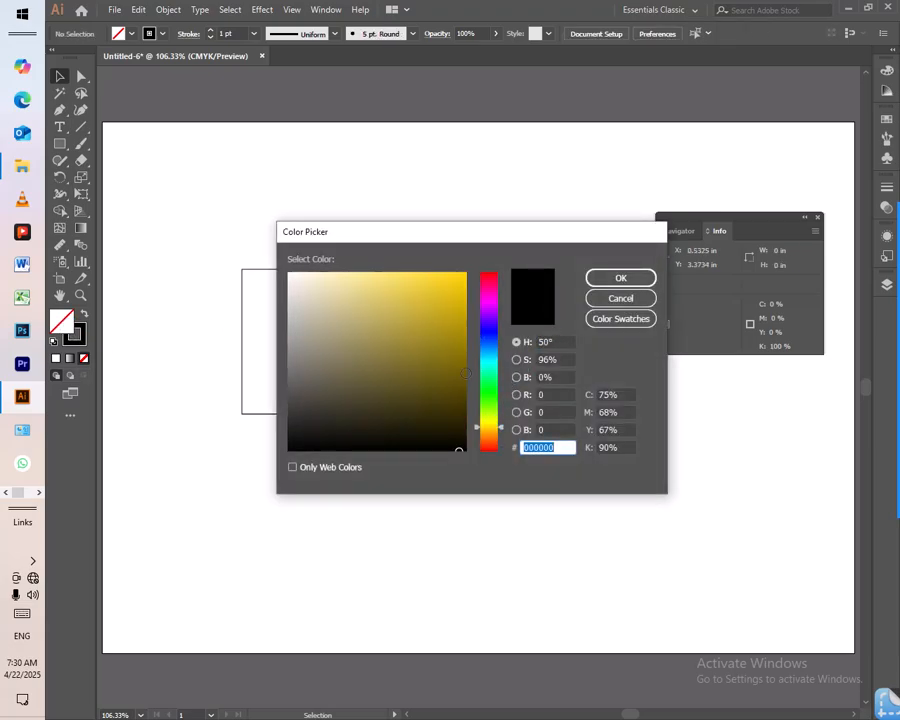
pyautogui.click(488, 434)
pyautogui.click(462, 274)
pyautogui.click(634, 281)
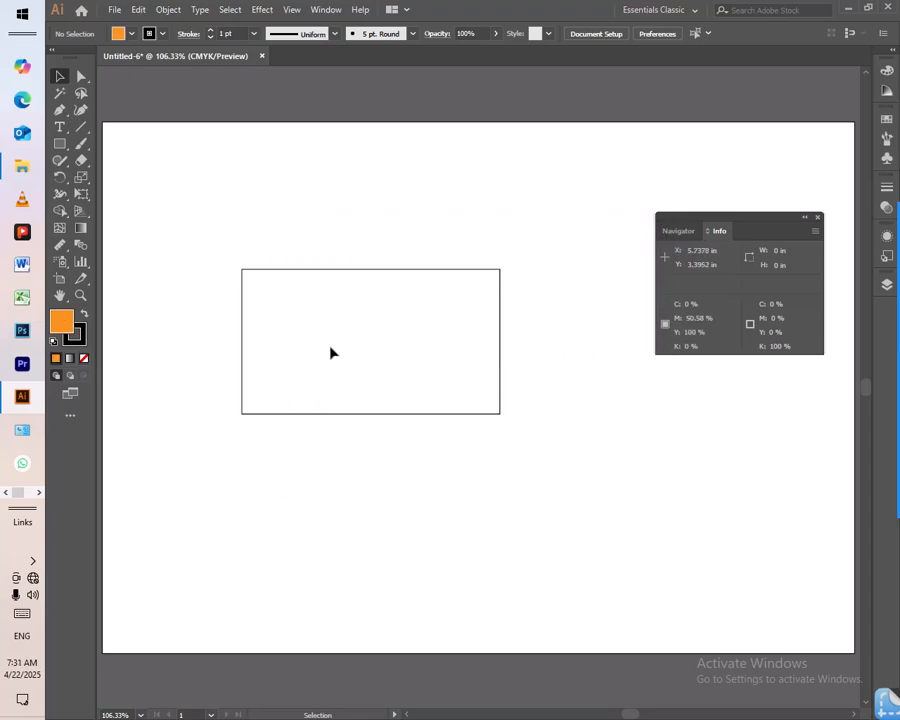
# Step: Fill the rectangle with yellow-orange, C 1.95%, M 29.54%, Y 100%, K 0%
pyautogui.click(241, 331)
pyautogui.doubleClick(62, 321)
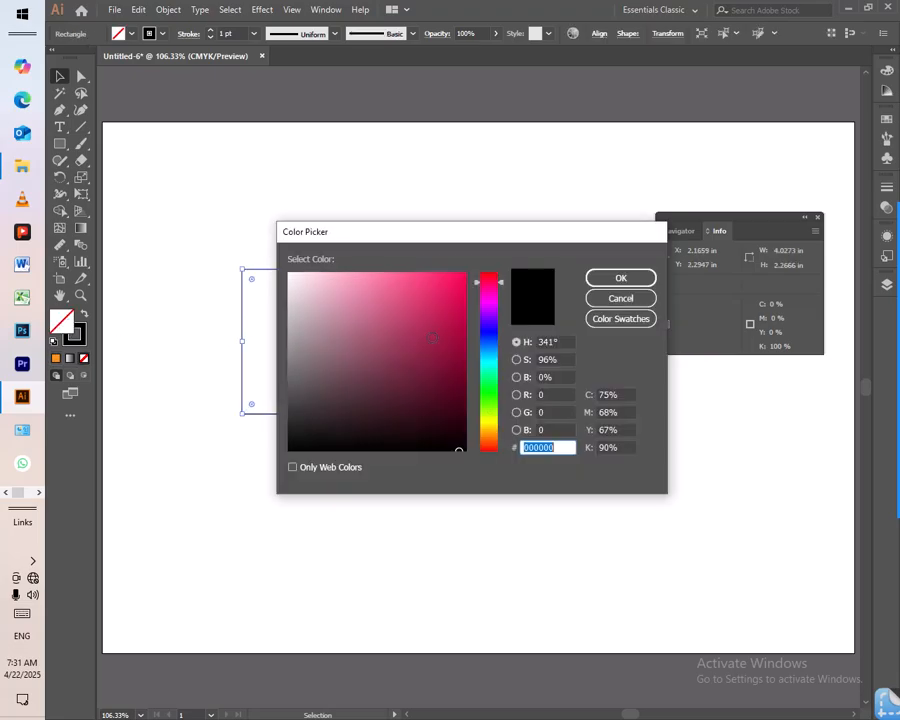
pyautogui.click(485, 428)
pyautogui.moveTo(455, 315); pyautogui.dragTo(465, 276)
pyautogui.click(607, 279)
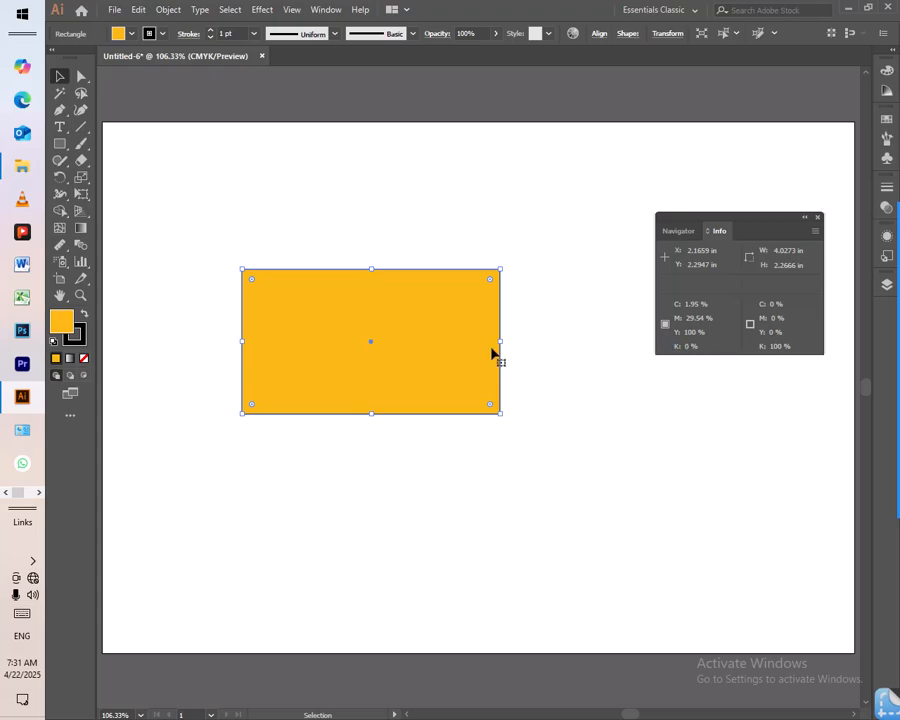
# Step: Measure the filled rectangle's width with a straight horizontal line from its left edge to its right edge
pyautogui.click(60, 91)
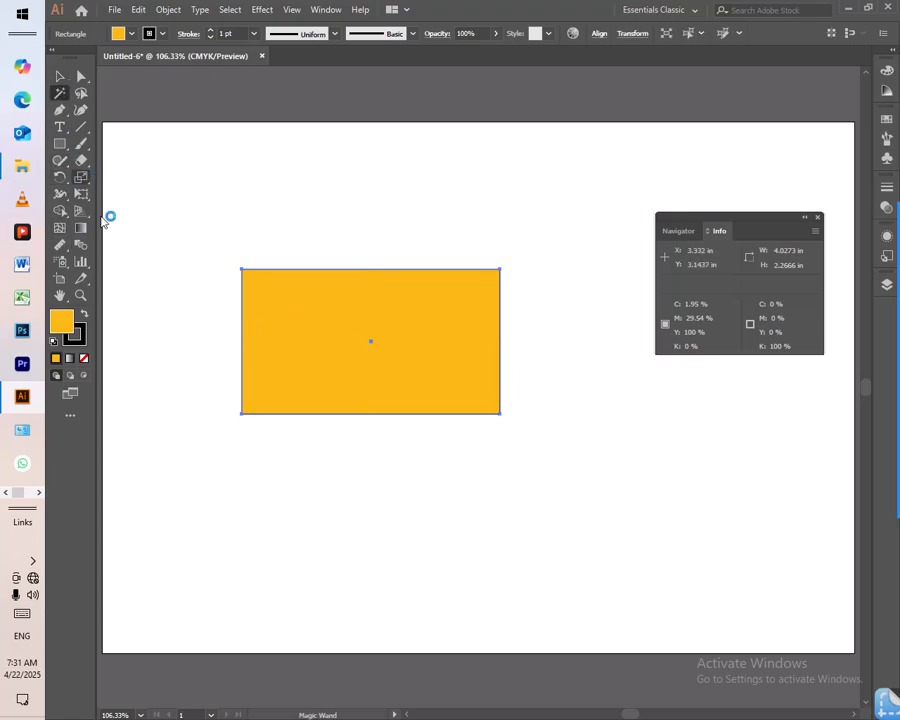
pyautogui.click(60, 76)
pyautogui.click(60, 246)
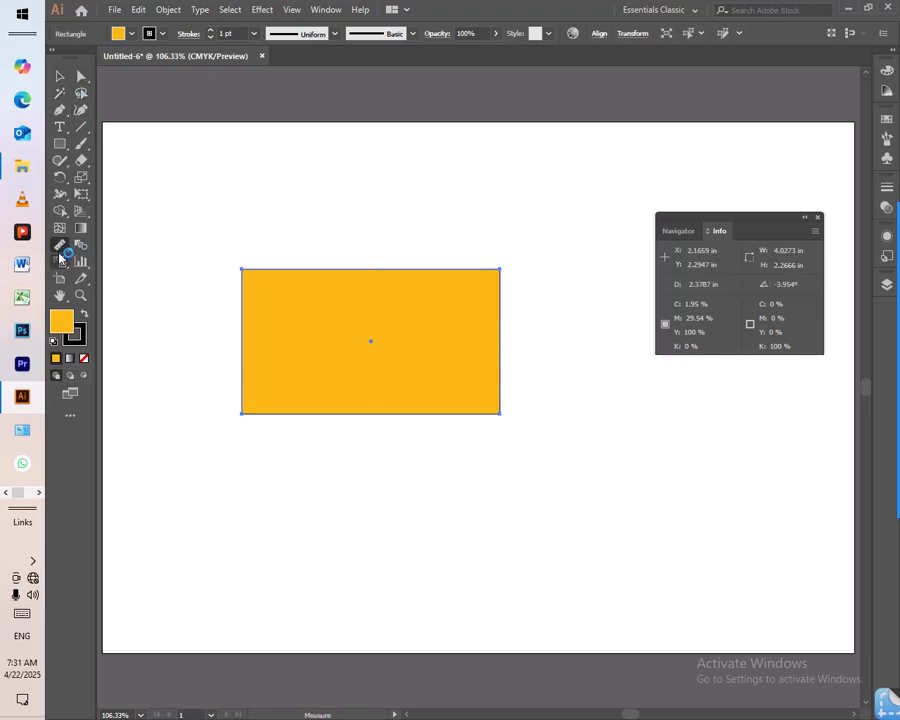
pyautogui.moveTo(241, 326); pyautogui.dragTo(487, 322)
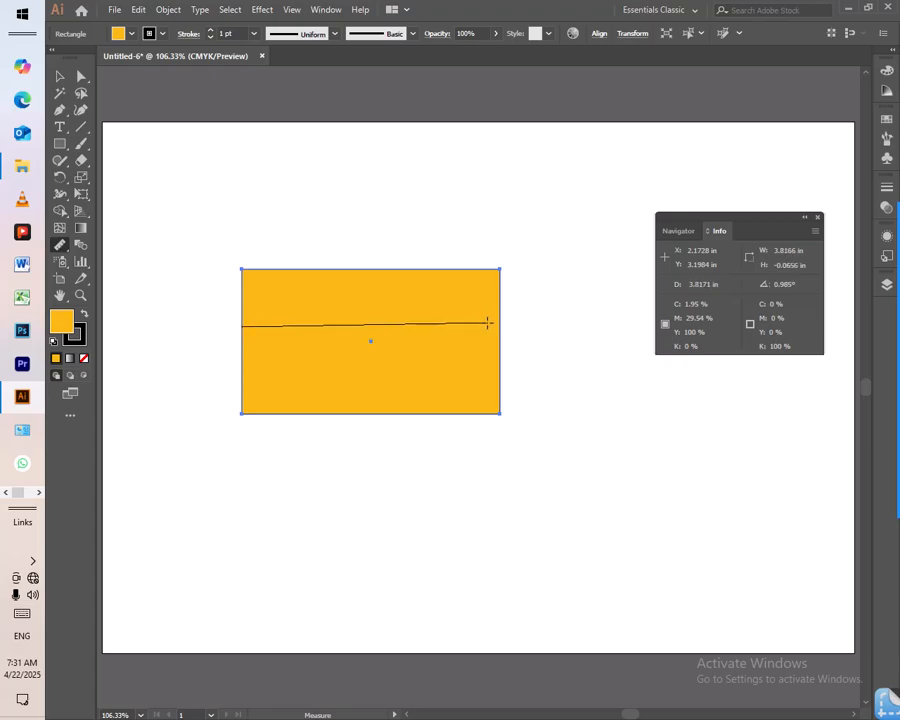
pyautogui.moveTo(489, 322); pyautogui.dragTo(510, 326)
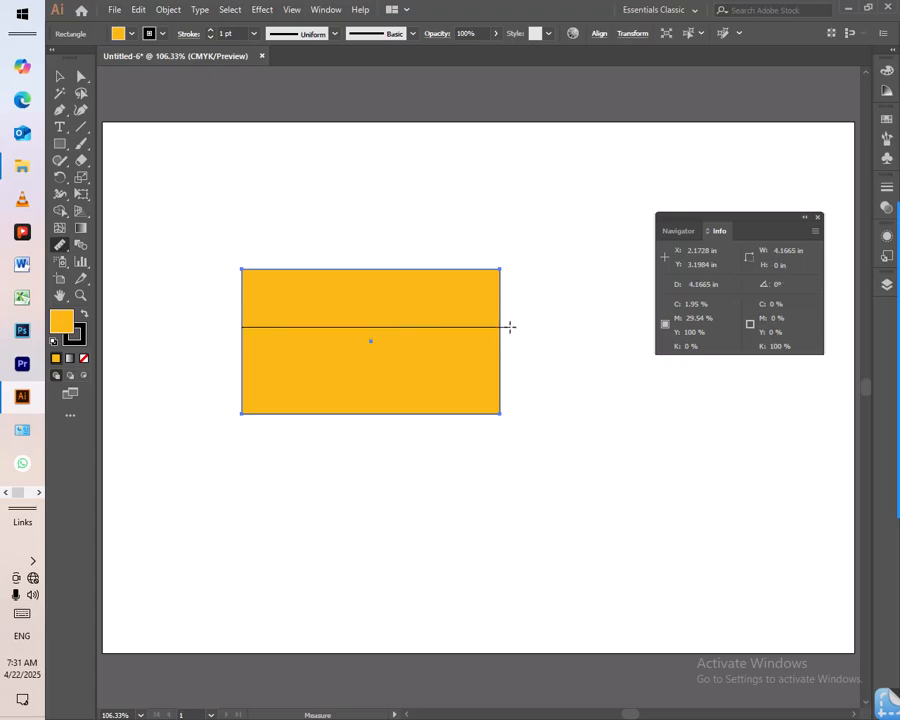
pyautogui.moveTo(508, 327); pyautogui.dragTo(501, 327)
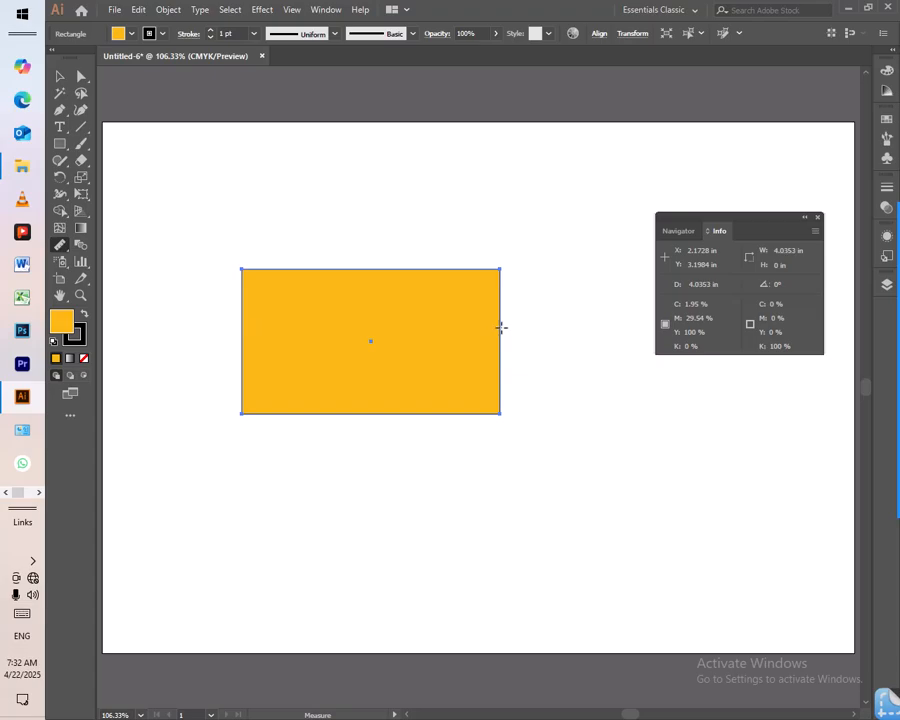
# Step: Move the rectangle down and slightly left by about 1.67 in, and close the Info window
pyautogui.click(60, 76)
pyautogui.moveTo(306, 394); pyautogui.dragTo(300, 505)
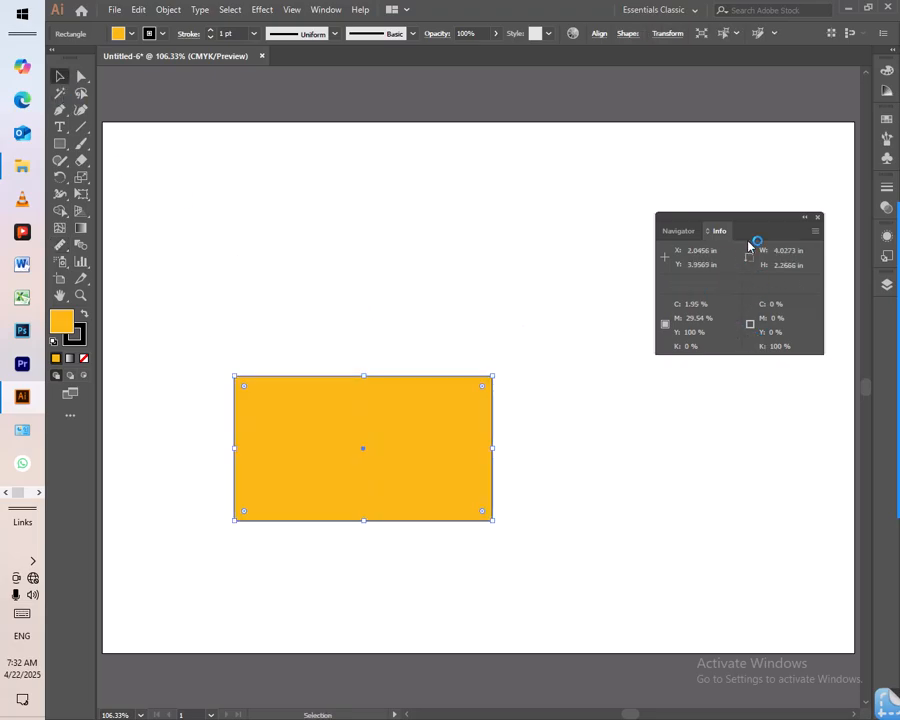
pyautogui.click(817, 218)
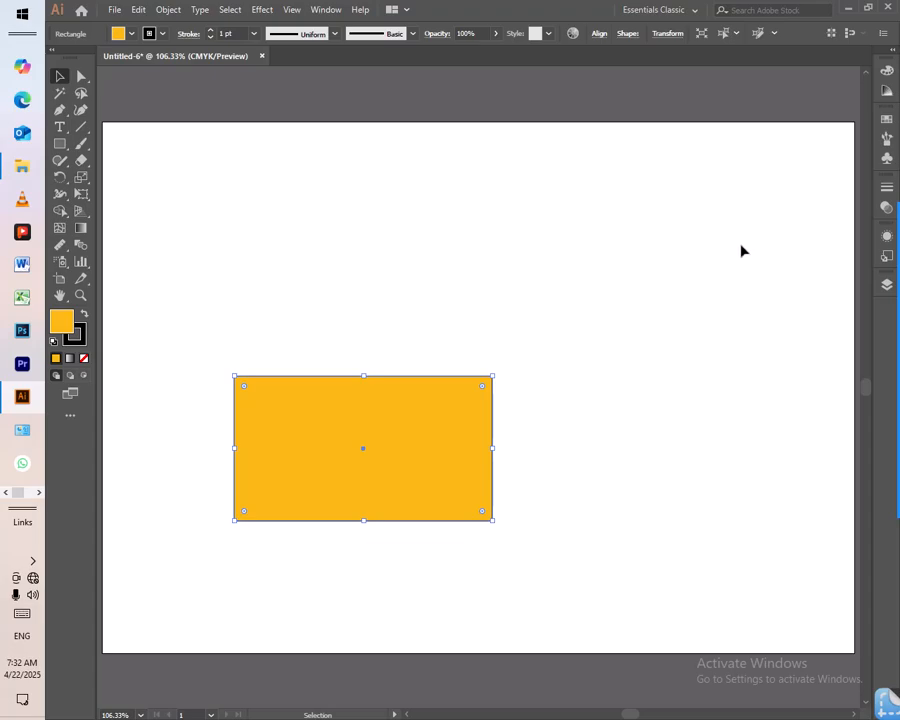
# Step: Show the Info window again and measure horizontally across the artboard's width above the rectangle
pyautogui.click(330, 10)
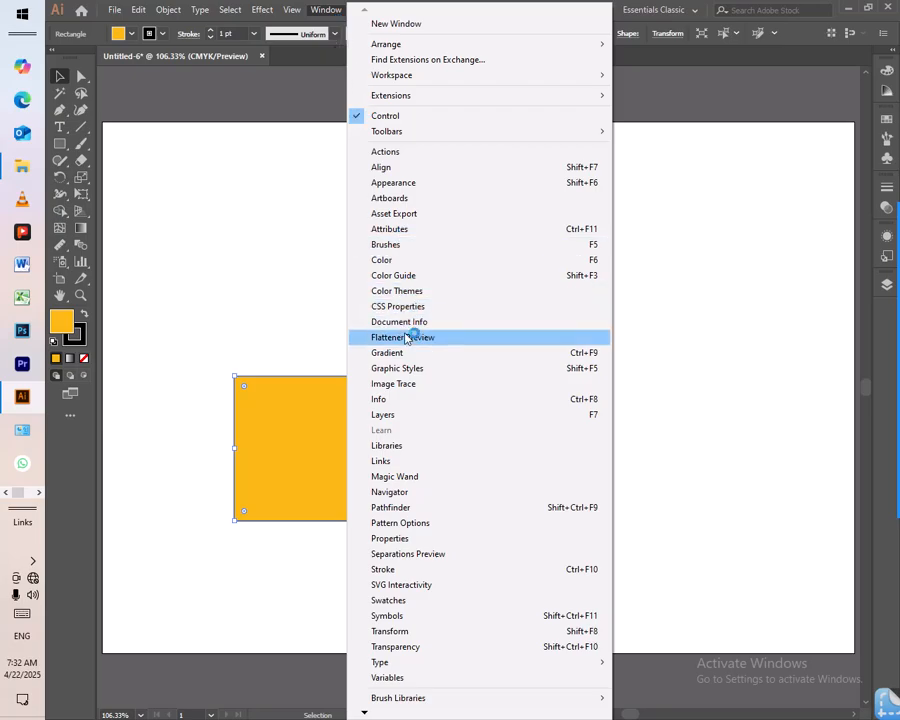
pyautogui.click(407, 403)
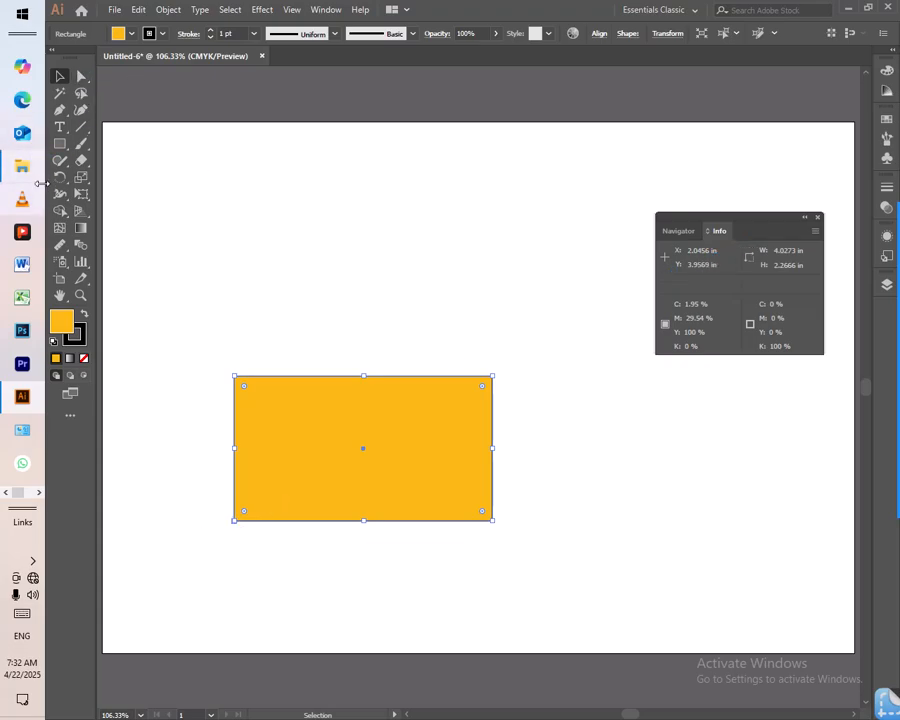
pyautogui.click(62, 246)
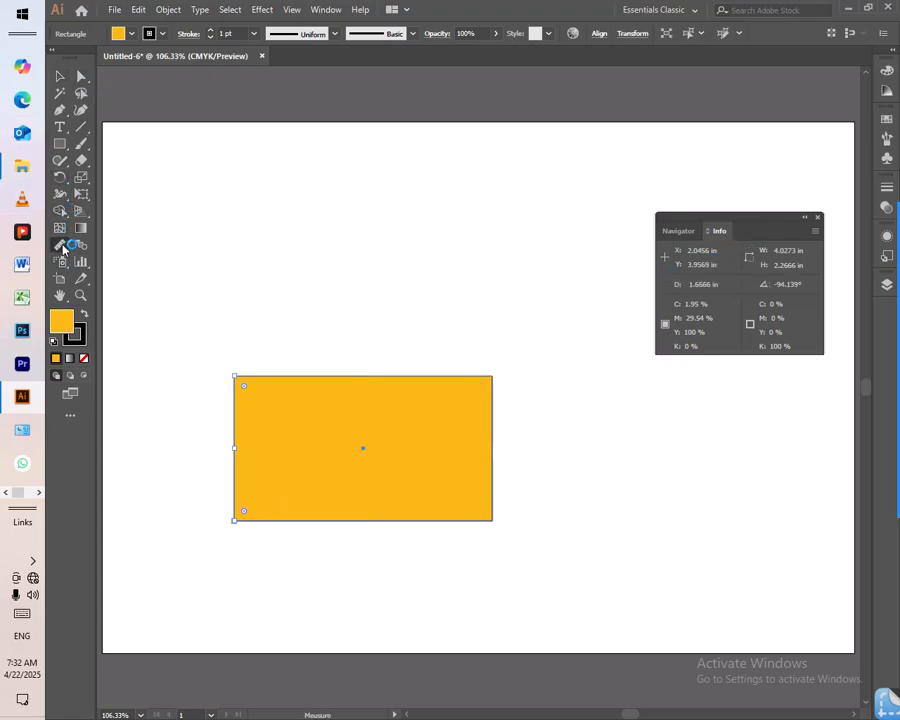
pyautogui.moveTo(107, 235); pyautogui.dragTo(851, 255)
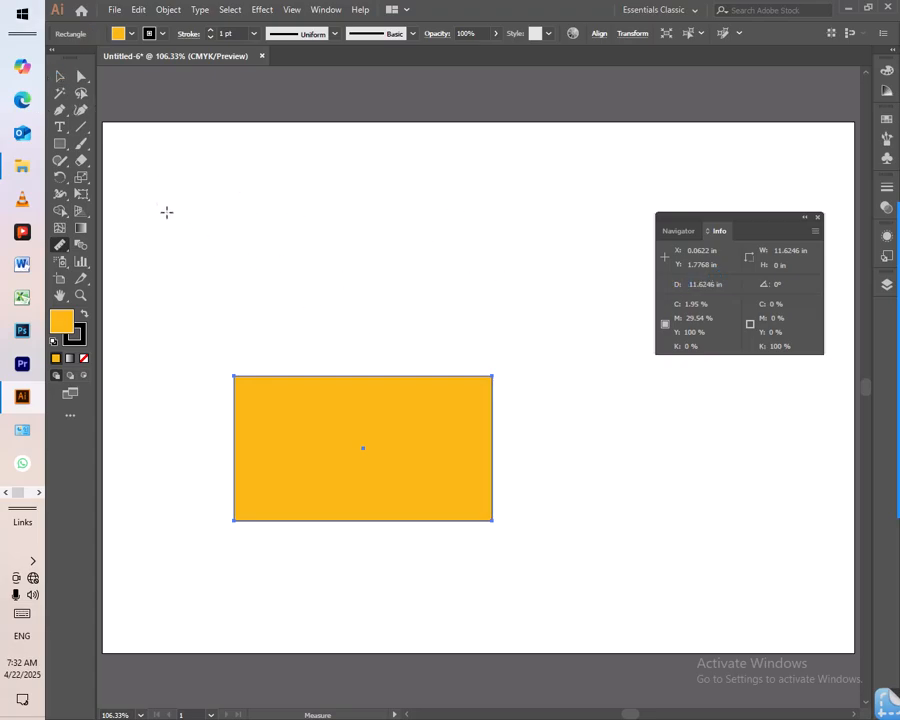
# Step: Examine the artboard with the Navigator, zooming in to 300% and back out to 50%
pyautogui.click(678, 232)
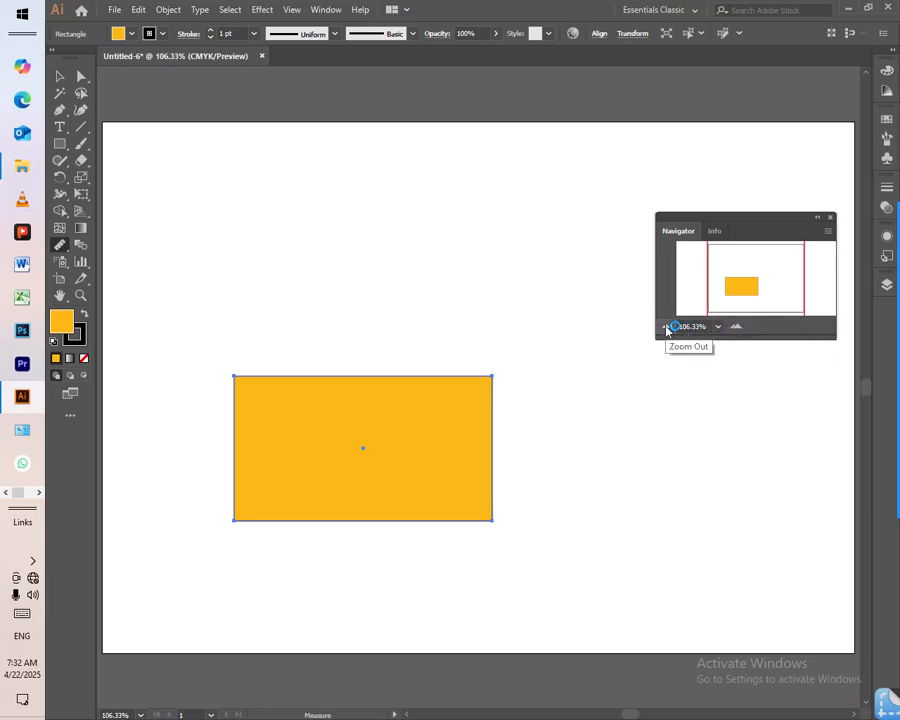
pyautogui.click(737, 327)
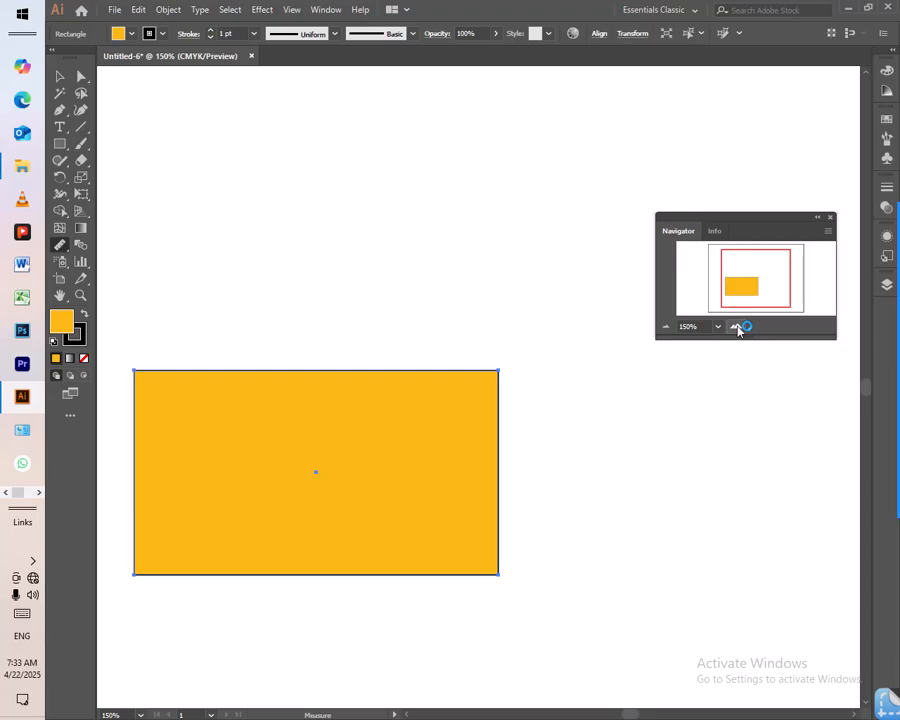
pyautogui.click(737, 327)
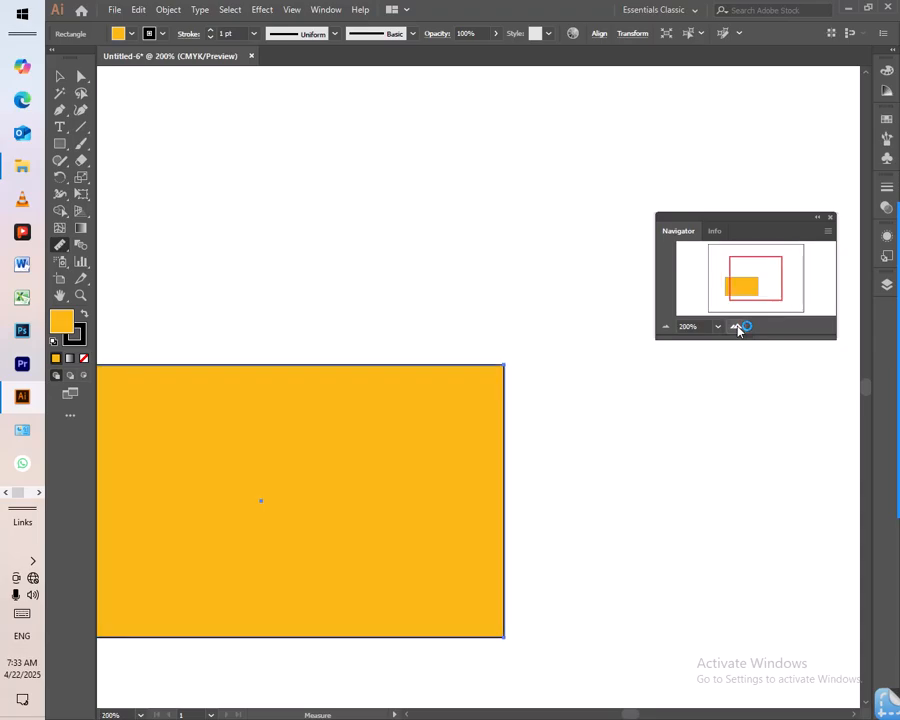
pyautogui.click(737, 327)
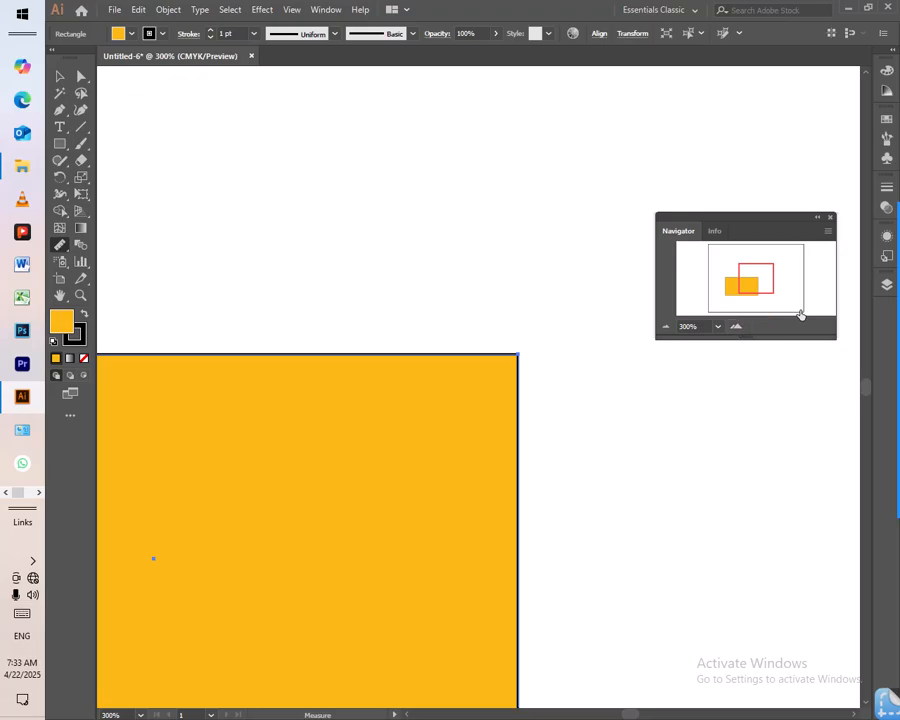
pyautogui.click(670, 330)
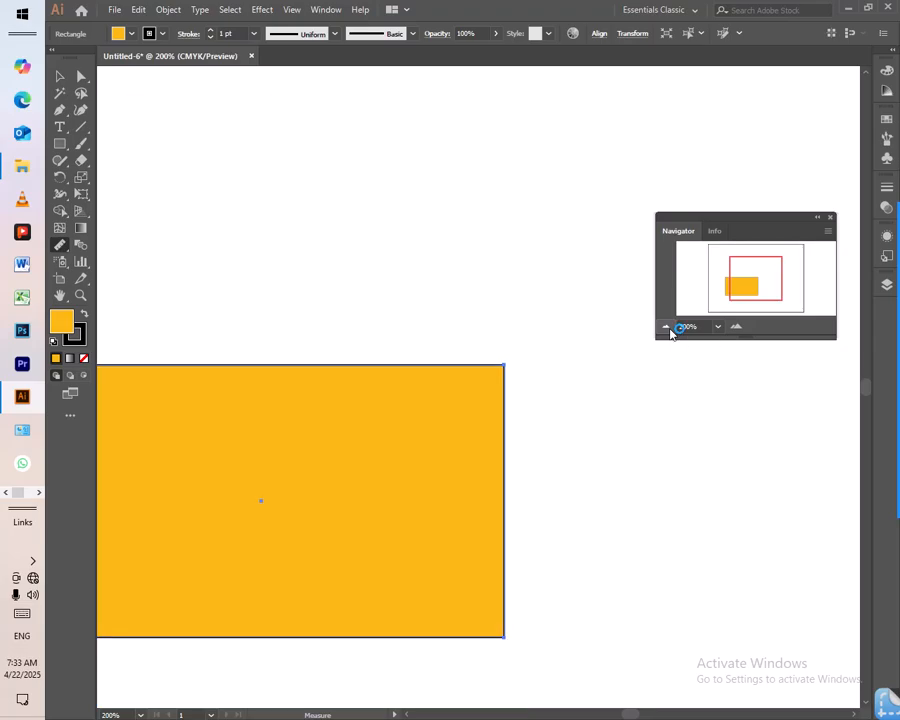
pyautogui.click(670, 331)
pyautogui.click(670, 331)
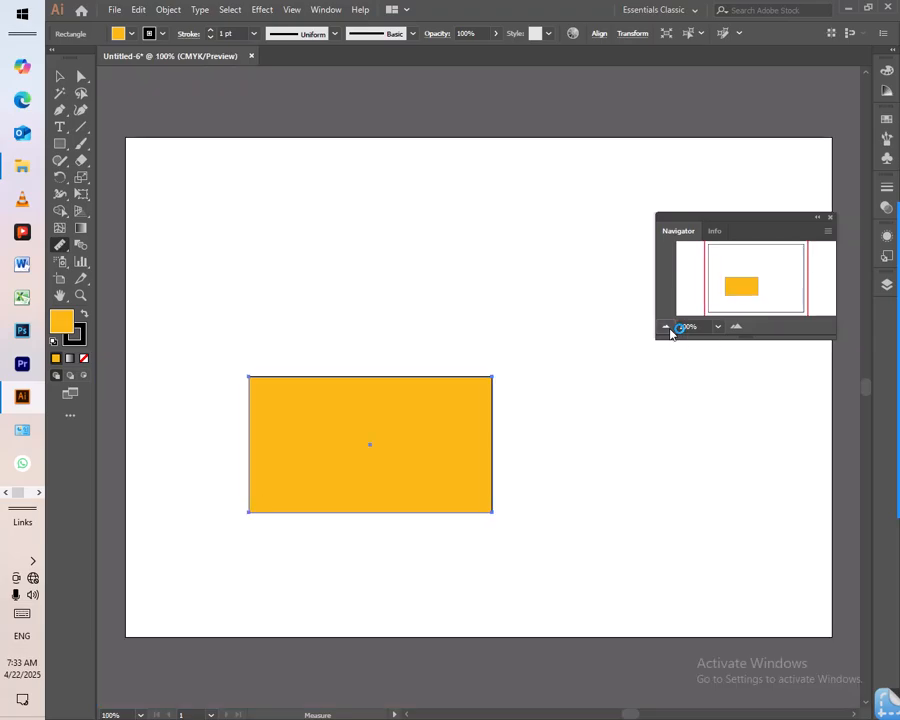
pyautogui.click(670, 331)
pyautogui.click(670, 331)
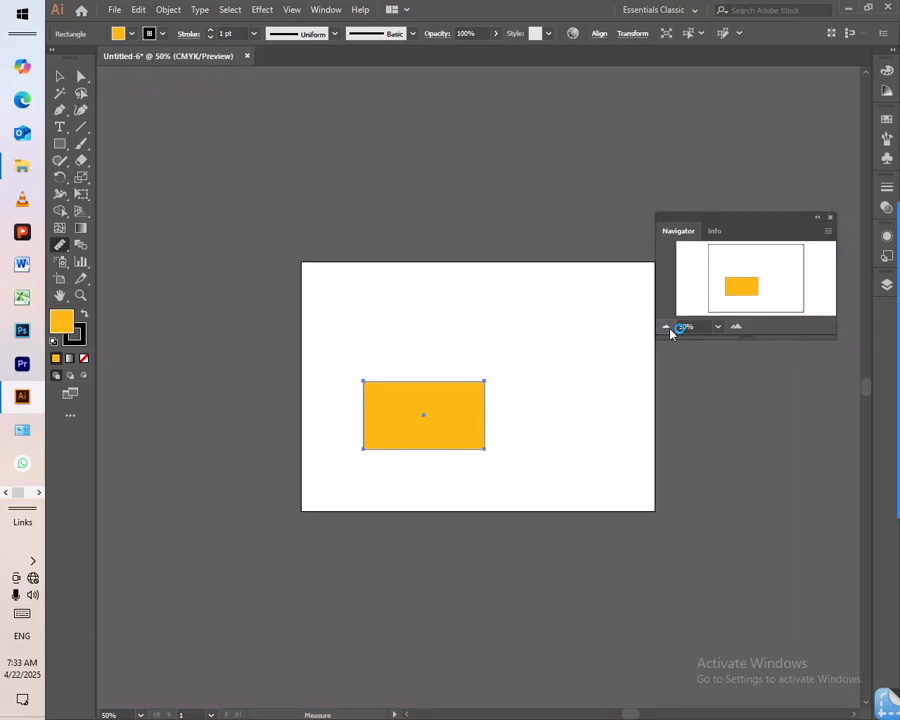
# Step: Zoom the document out to 16.67% and back in to 66.67% with the Navigator's zoom steps
pyautogui.click(670, 331)
pyautogui.click(670, 331)
pyautogui.click(670, 331)
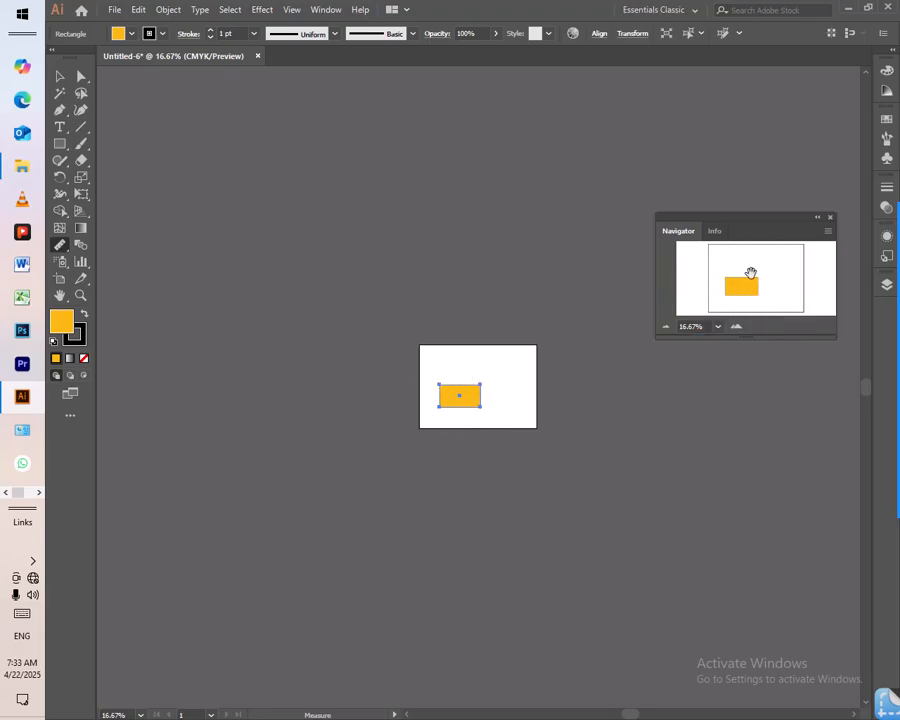
pyautogui.click(742, 327)
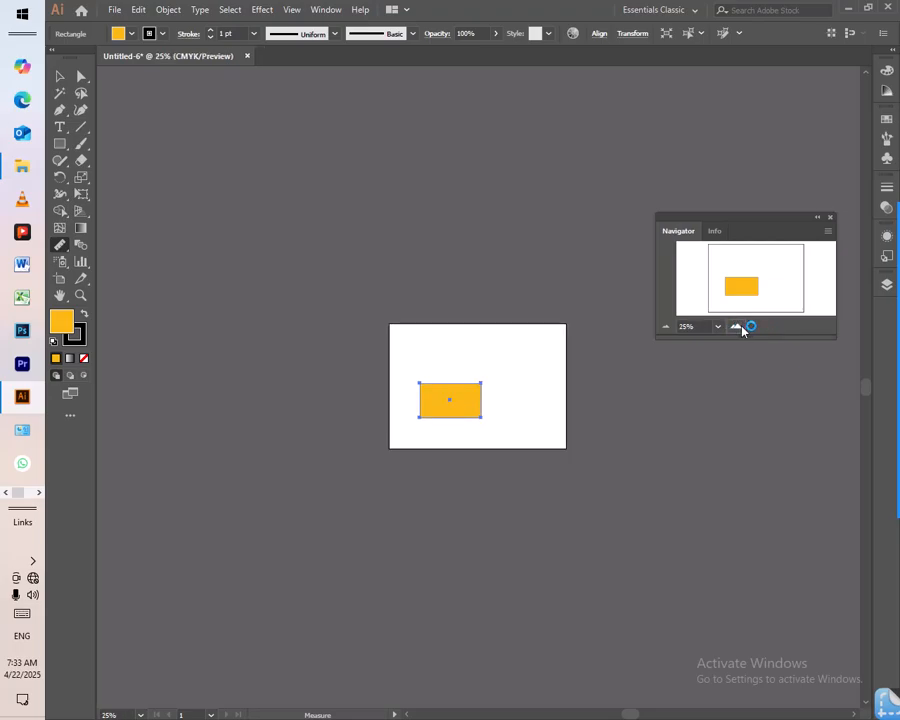
pyautogui.click(740, 327)
pyautogui.click(740, 327)
pyautogui.click(740, 327)
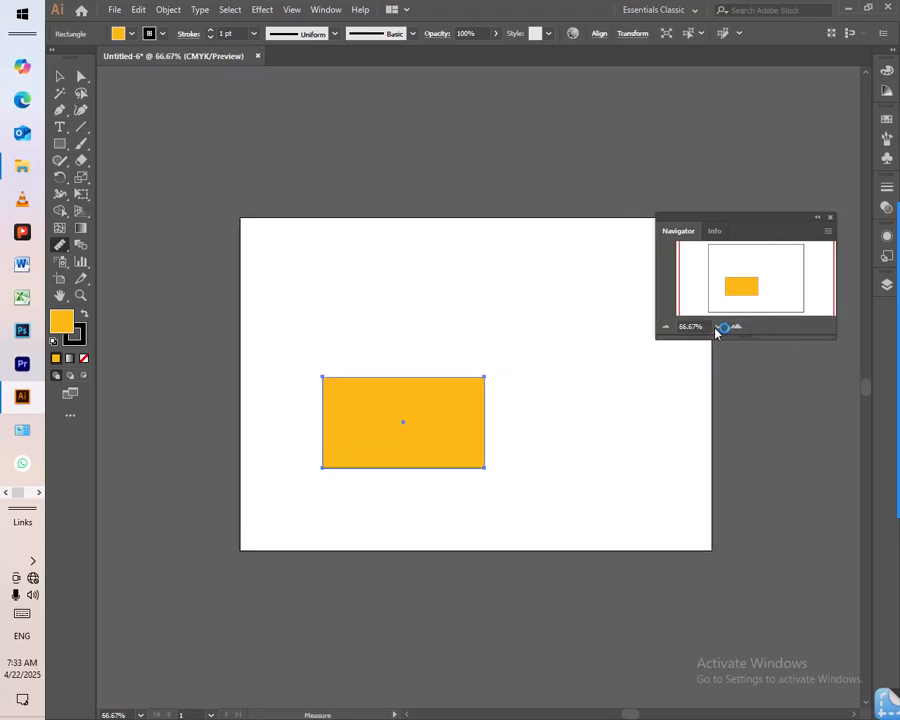
# Step: Apply the Navigator's preset zoom levels of 64000% and 16.67% to compare the extreme views
pyautogui.click(717, 327)
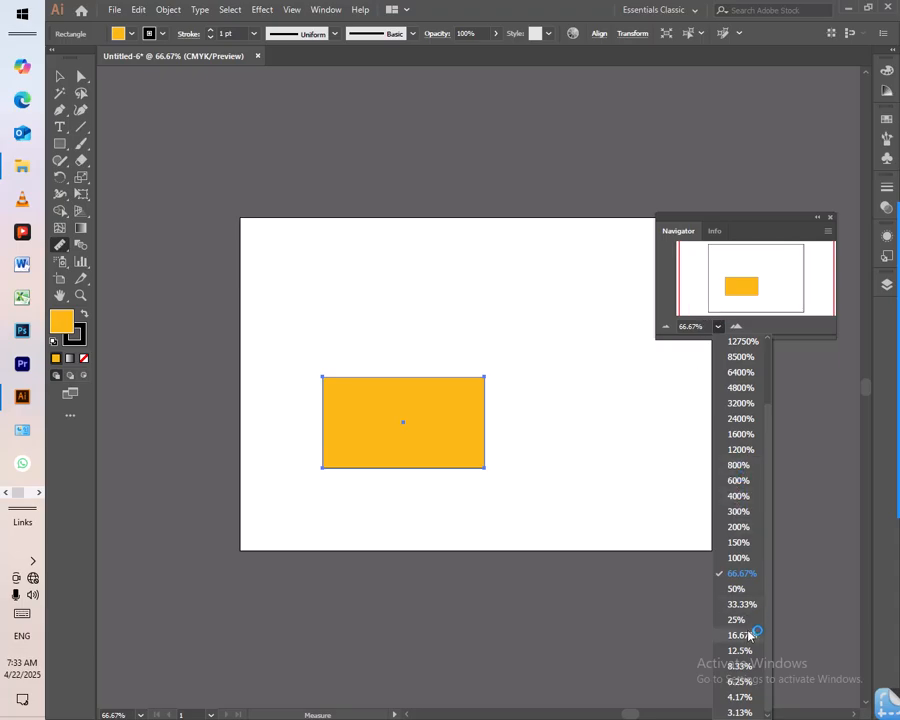
pyautogui.scroll(2, 748, 633)
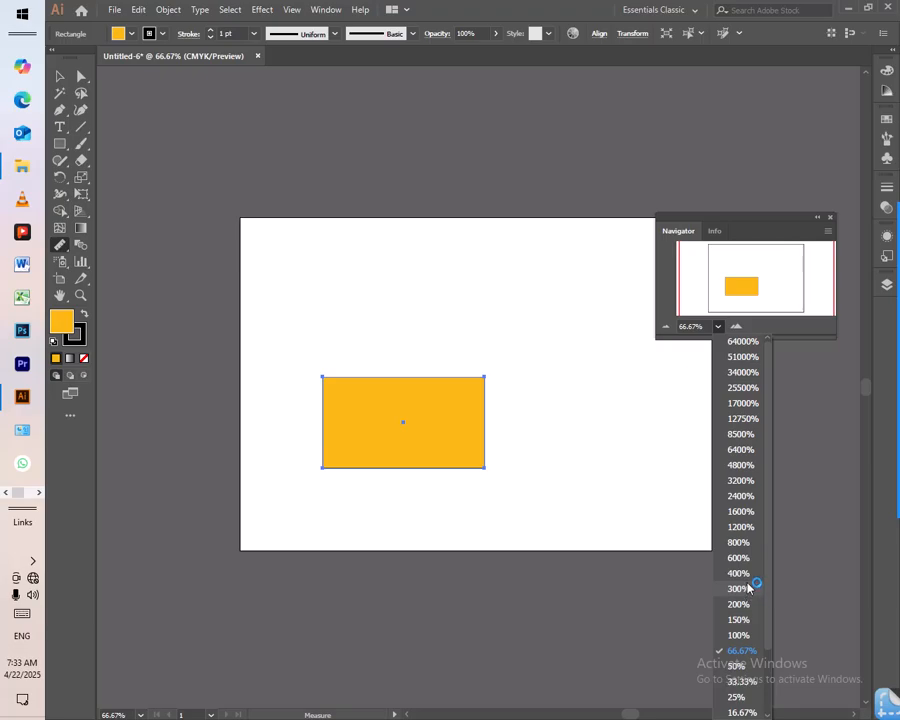
pyautogui.click(750, 342)
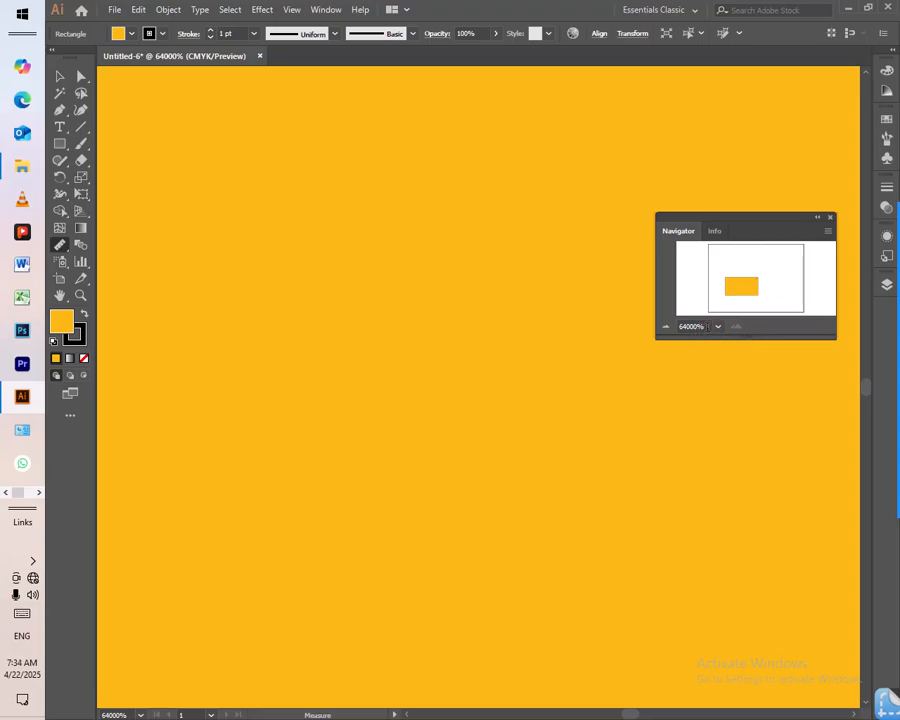
pyautogui.click(719, 327)
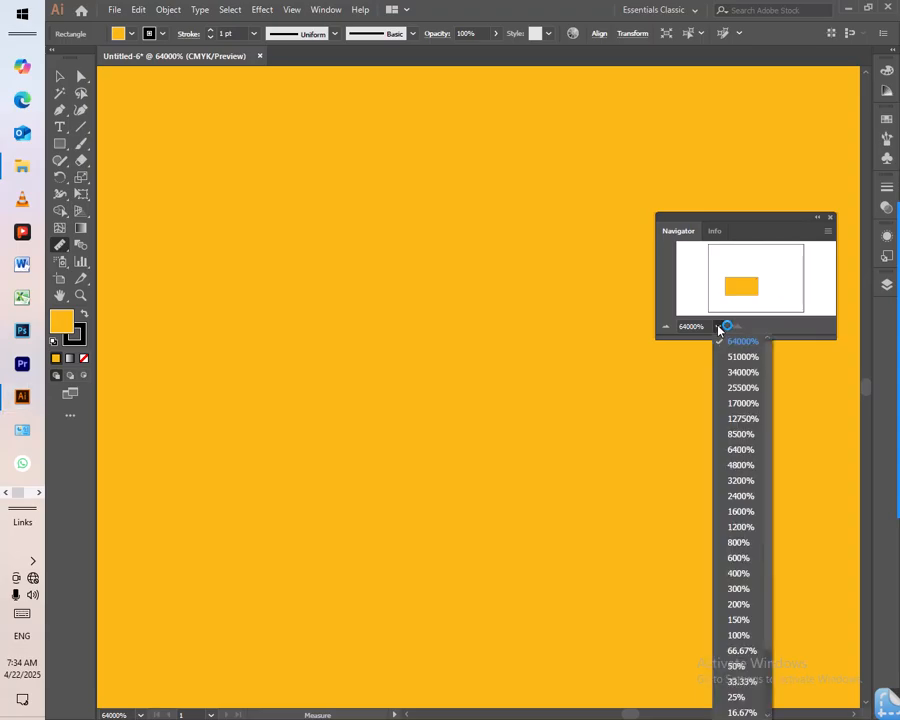
pyautogui.click(744, 712)
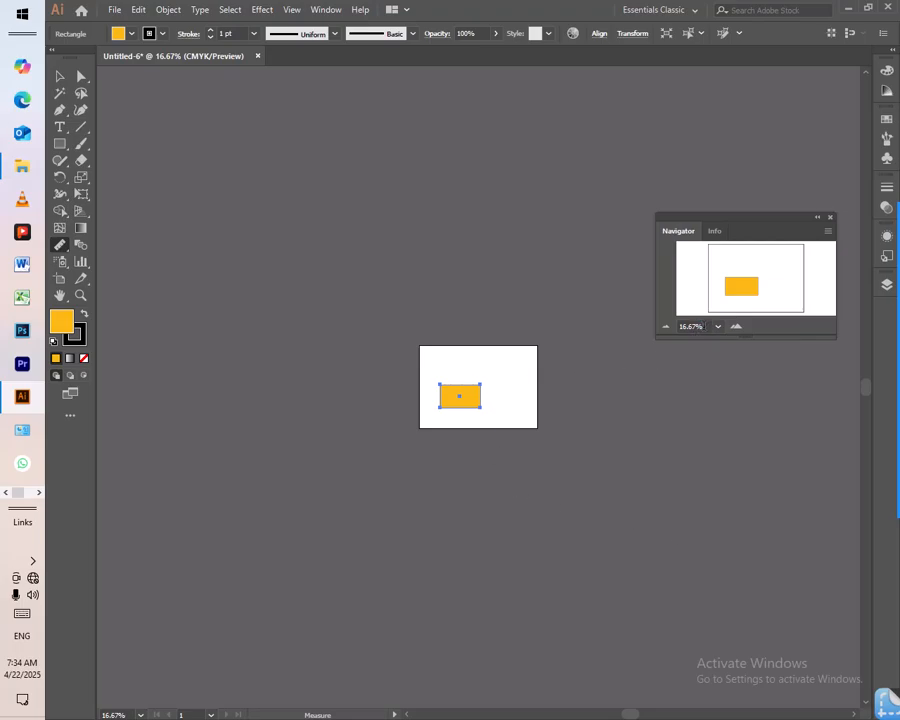
# Step: Enter a custom Navigator zoom level of 106.33%
pyautogui.moveTo(704, 326); pyautogui.dragTo(673, 330)
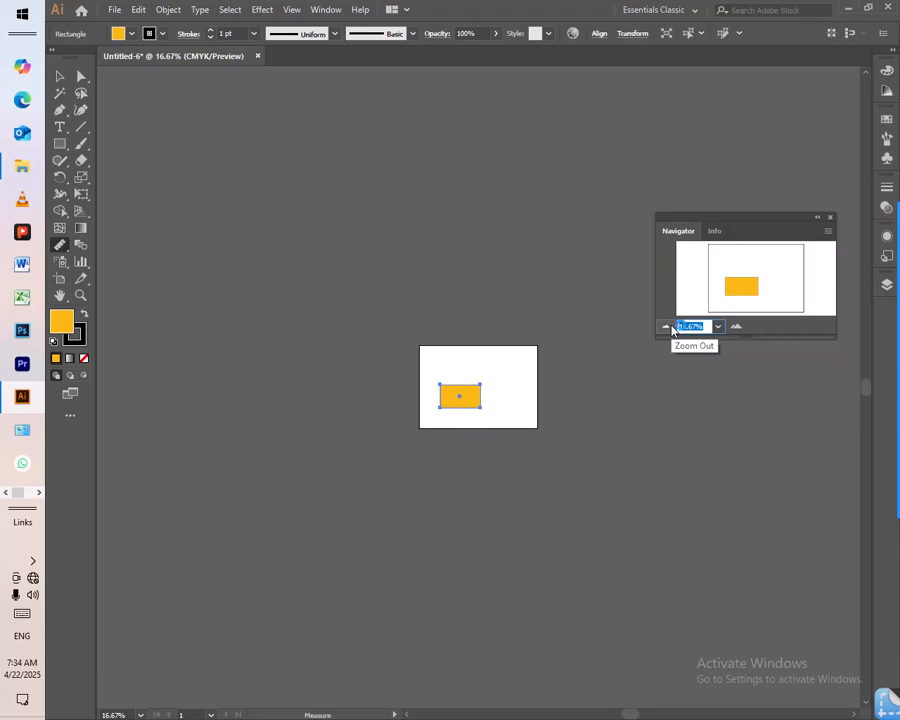
pyautogui.press('BackSpace')
pyautogui.write('10')
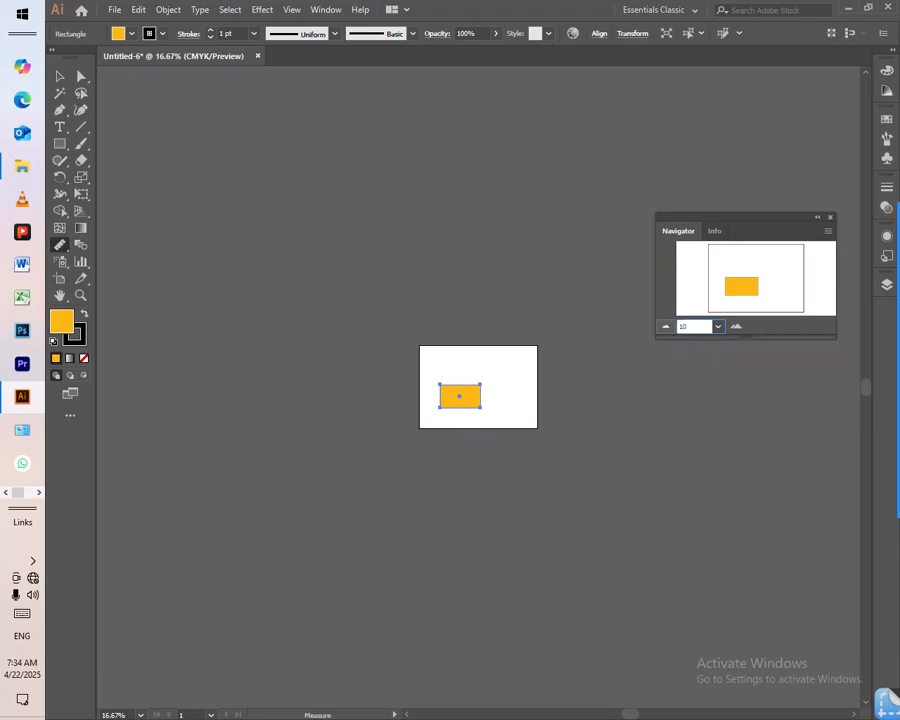
pyautogui.write('6.3')
pyautogui.press('Return')
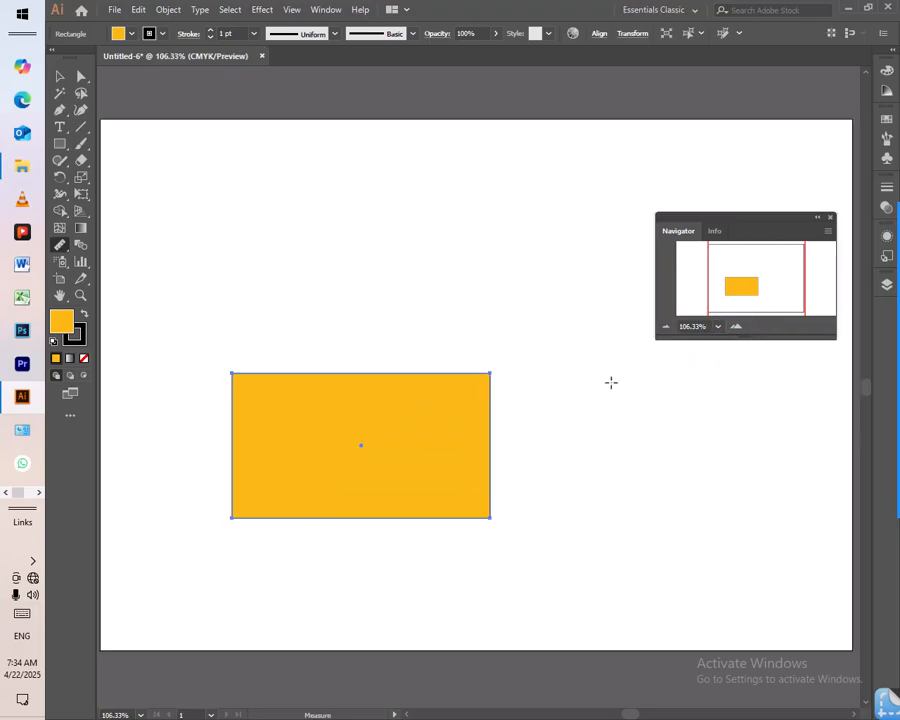
# Step: Draw a hexagon about 1.94 in wide and 1.68 in high above the rectangle with the Polygon tool
pyautogui.click(59, 77)
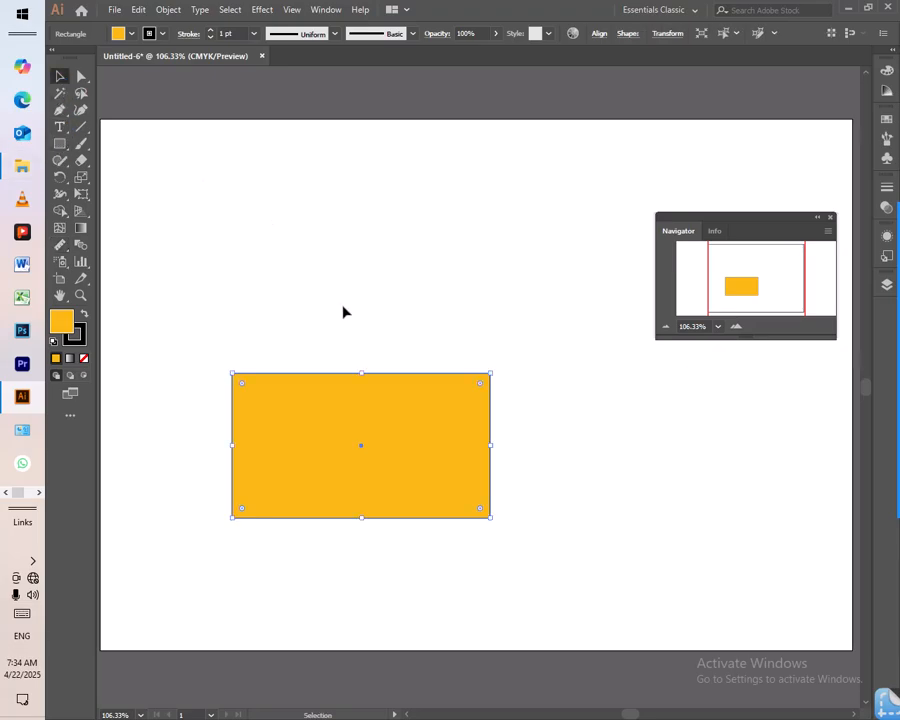
pyautogui.click(59, 144)
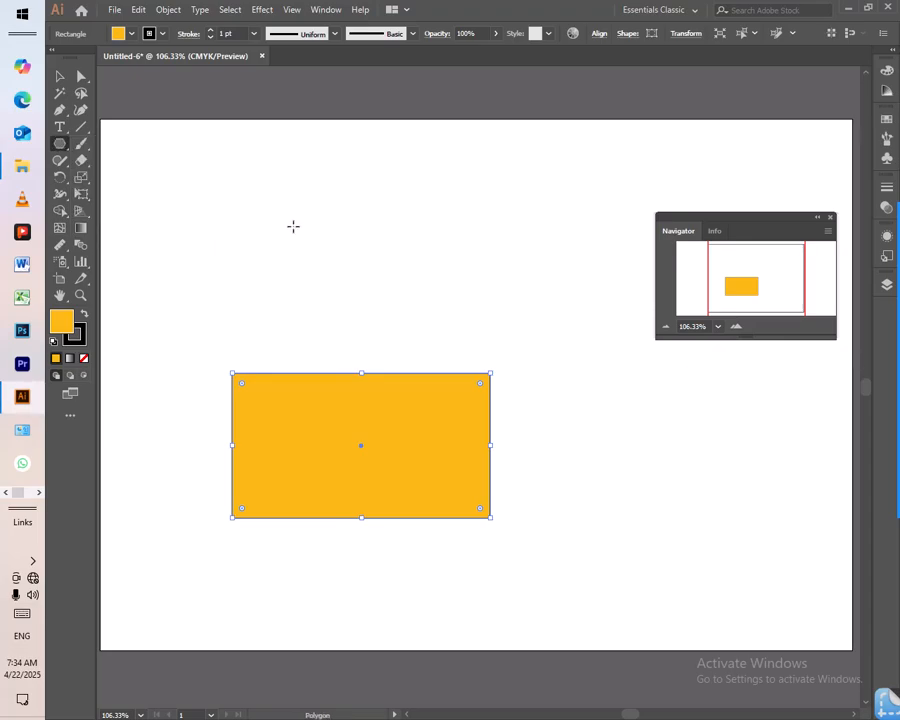
pyautogui.moveTo(318, 212); pyautogui.dragTo(345, 264)
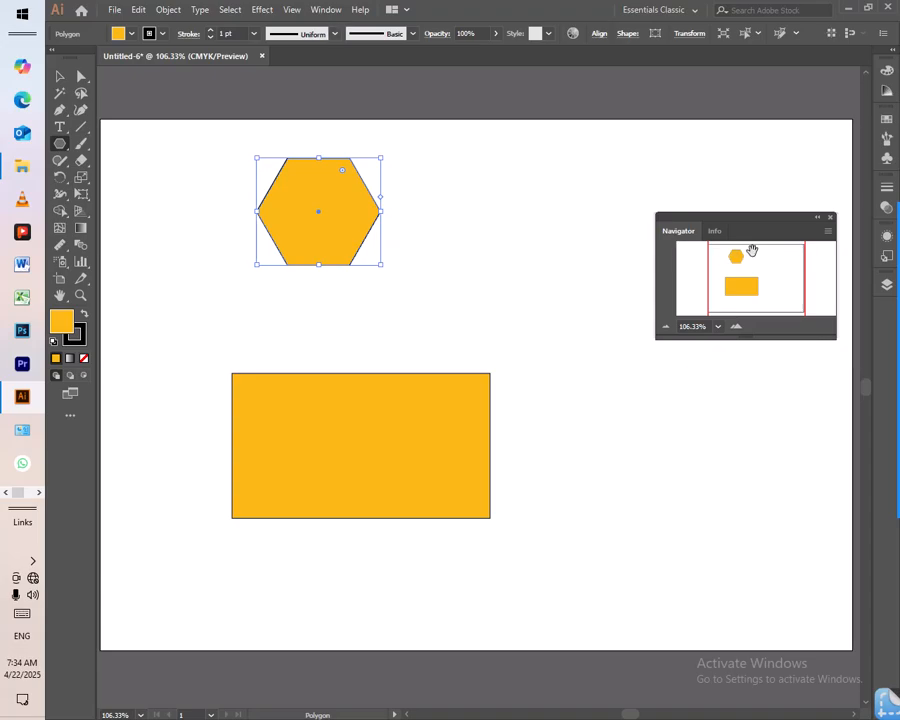
# Step: Show the Info readings and change the hexagon's fill to magenta F906F9
pyautogui.click(718, 231)
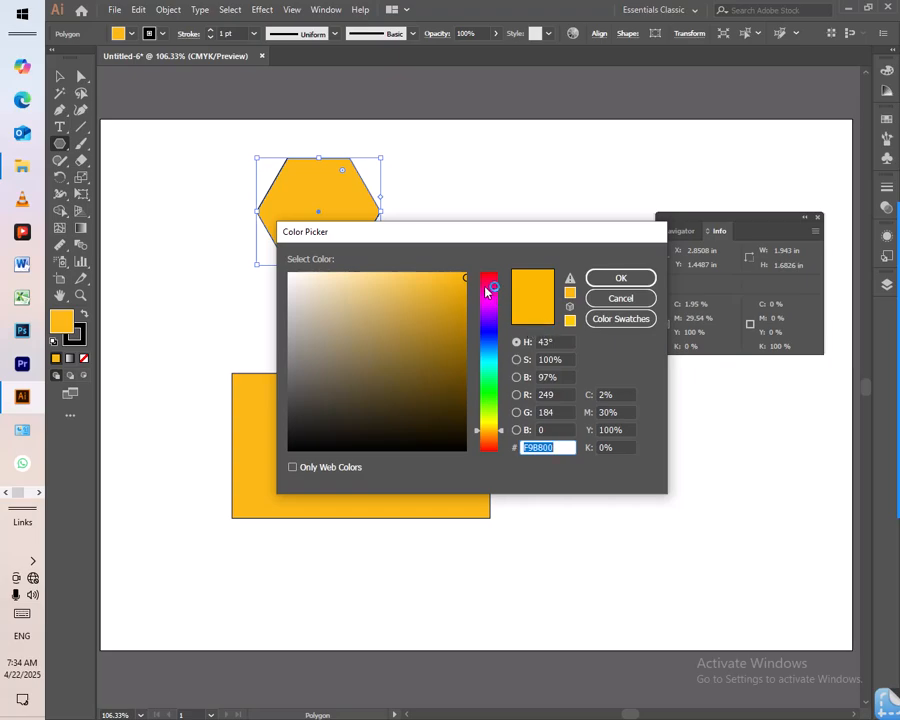
pyautogui.moveTo(490, 320); pyautogui.dragTo(462, 276)
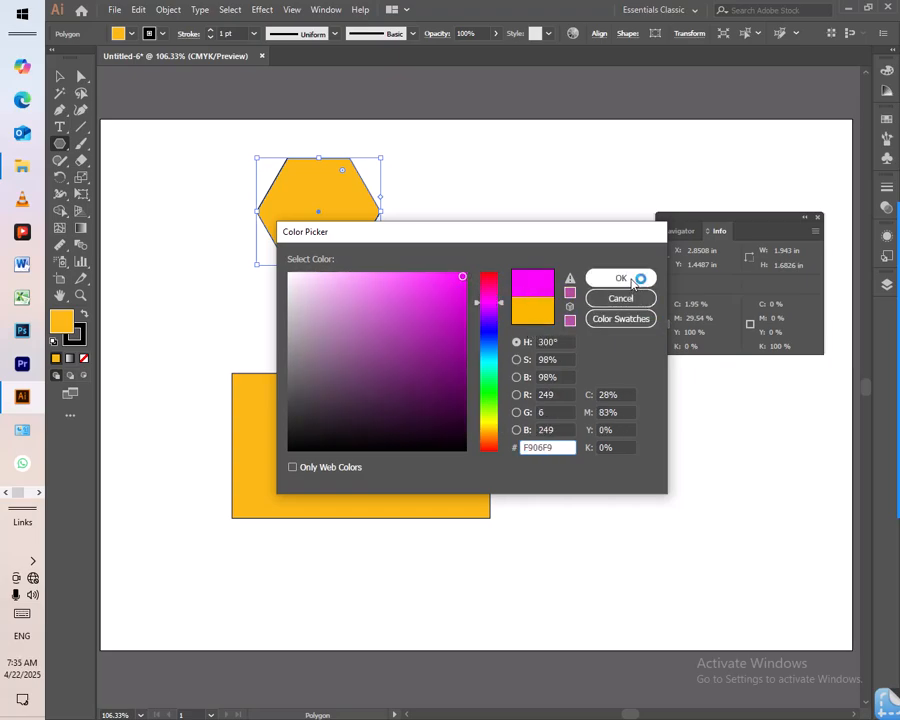
pyautogui.click(540, 343)
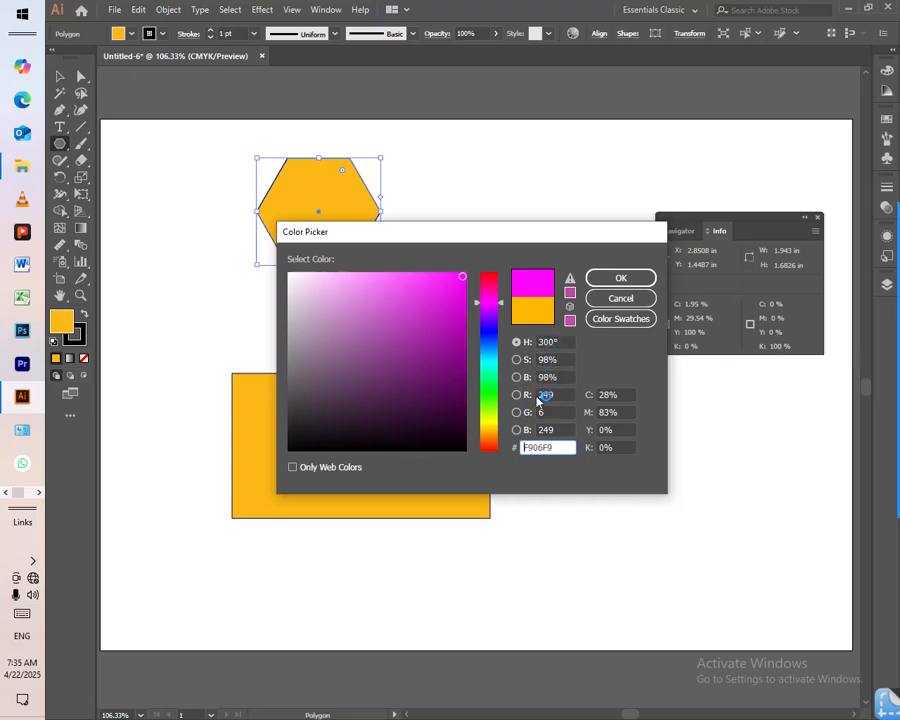
pyautogui.click(606, 283)
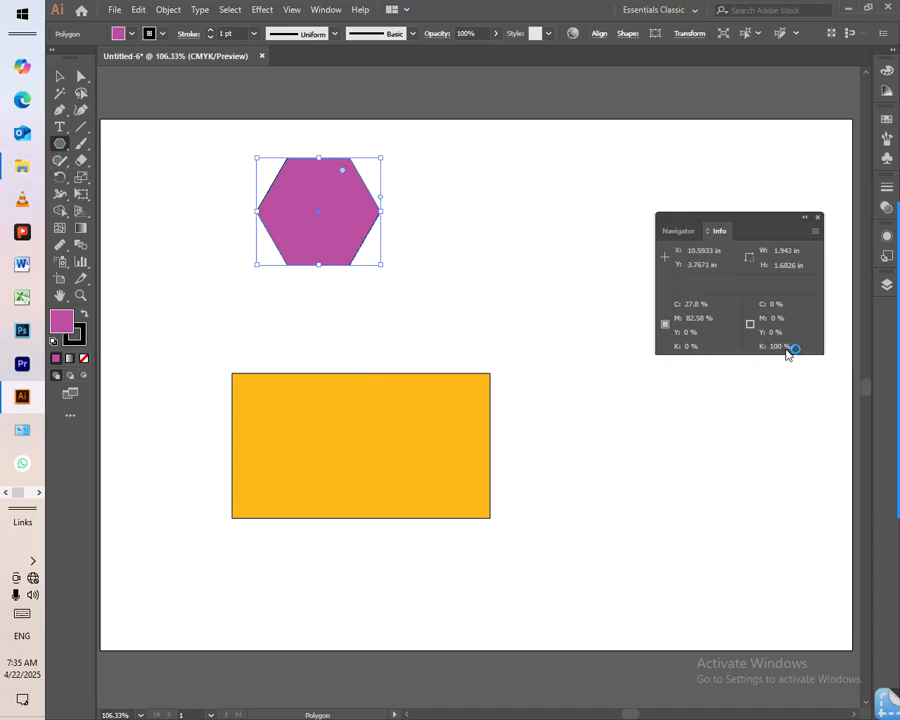
# Step: Give the hexagon an 18 pt yellow stroke and return to the Selection tool
pyautogui.click(252, 34)
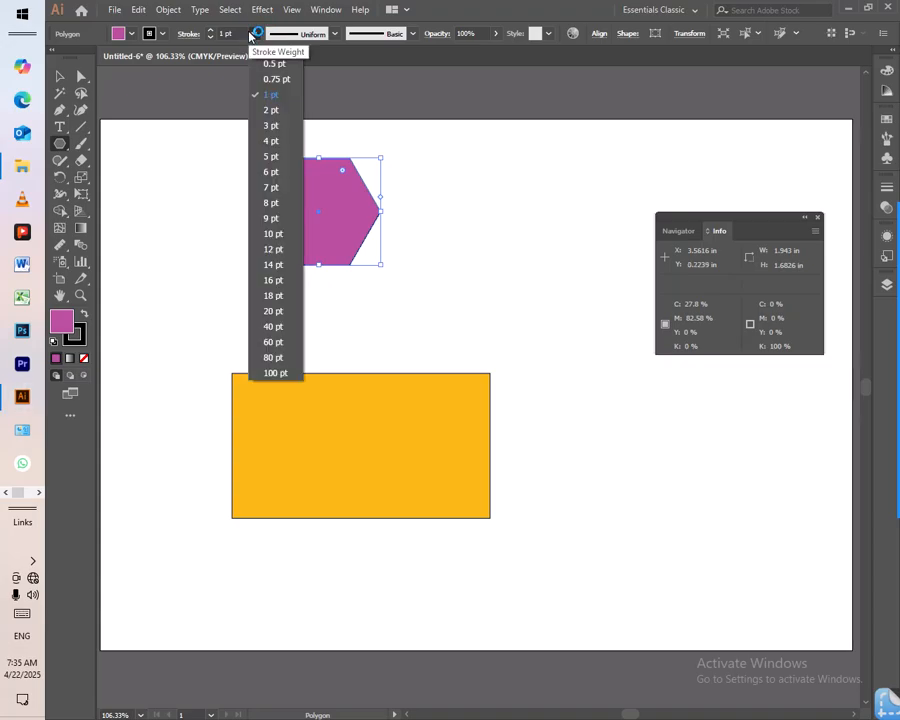
pyautogui.click(272, 296)
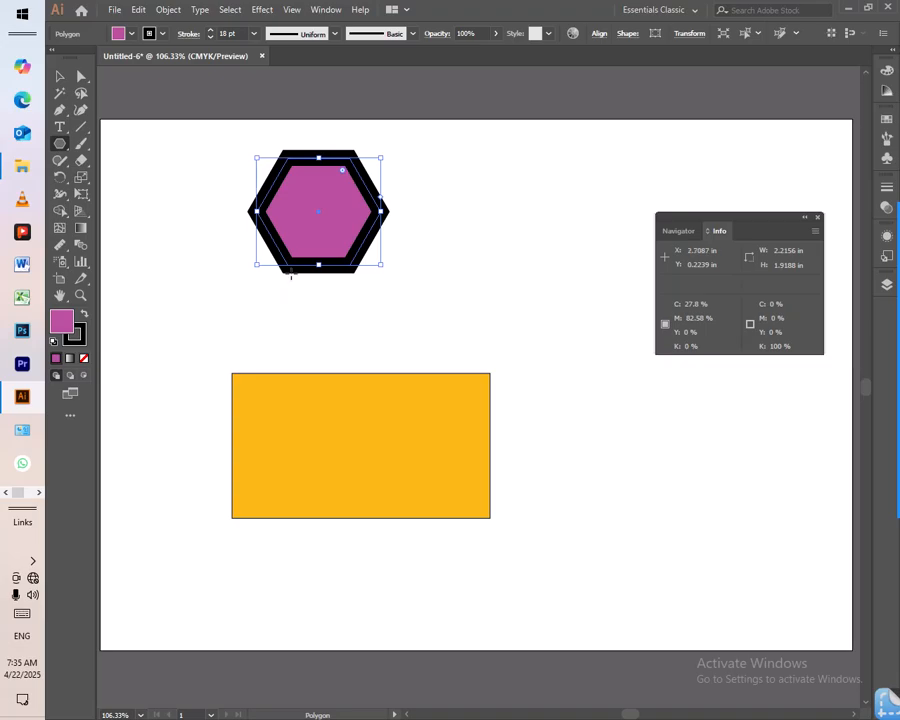
pyautogui.click(164, 34)
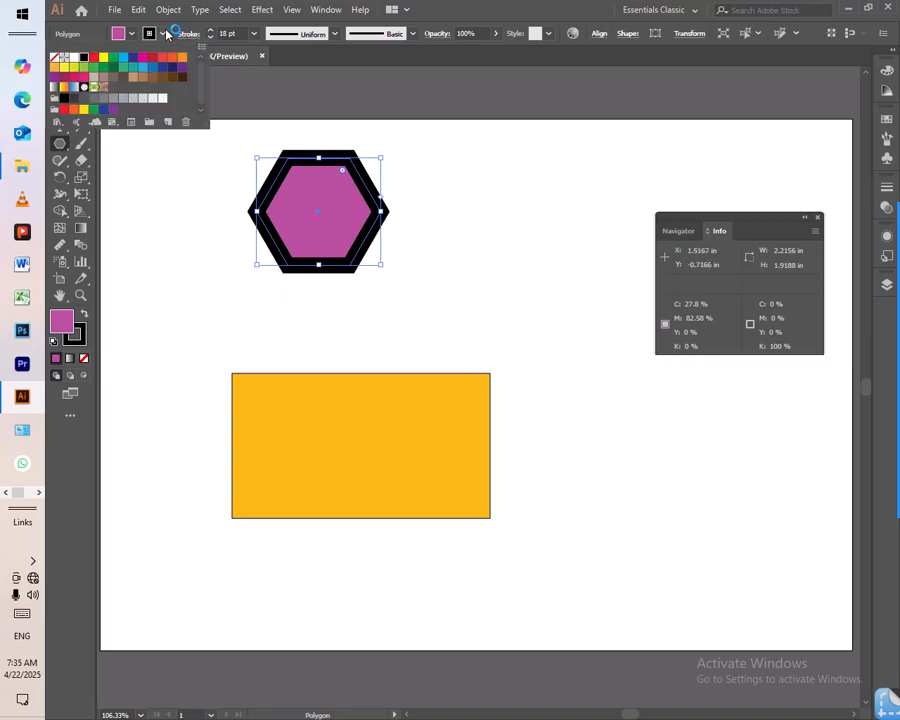
pyautogui.click(103, 59)
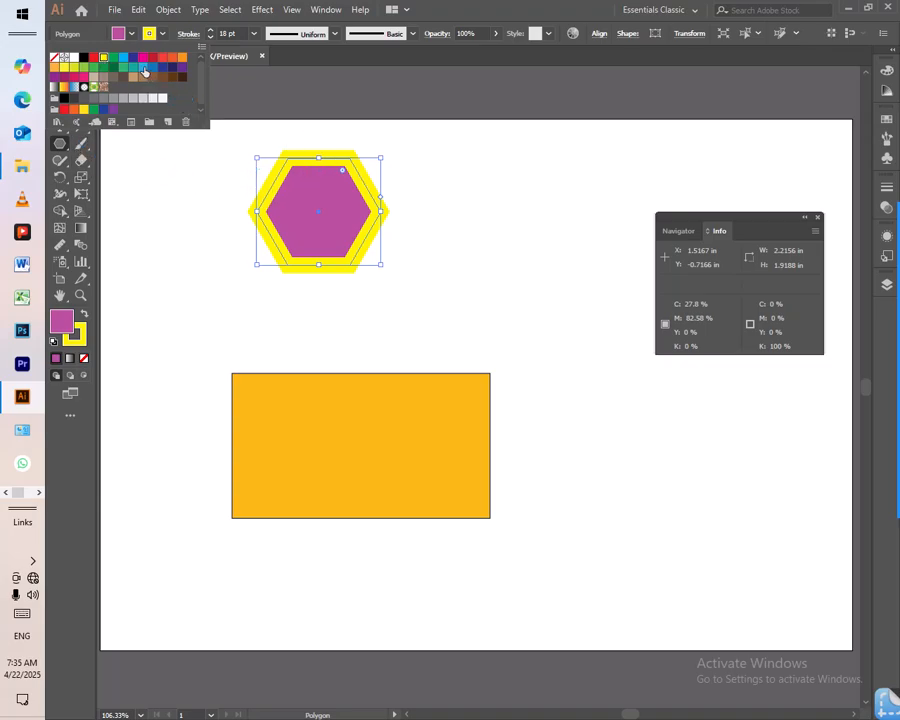
pyautogui.click(161, 36)
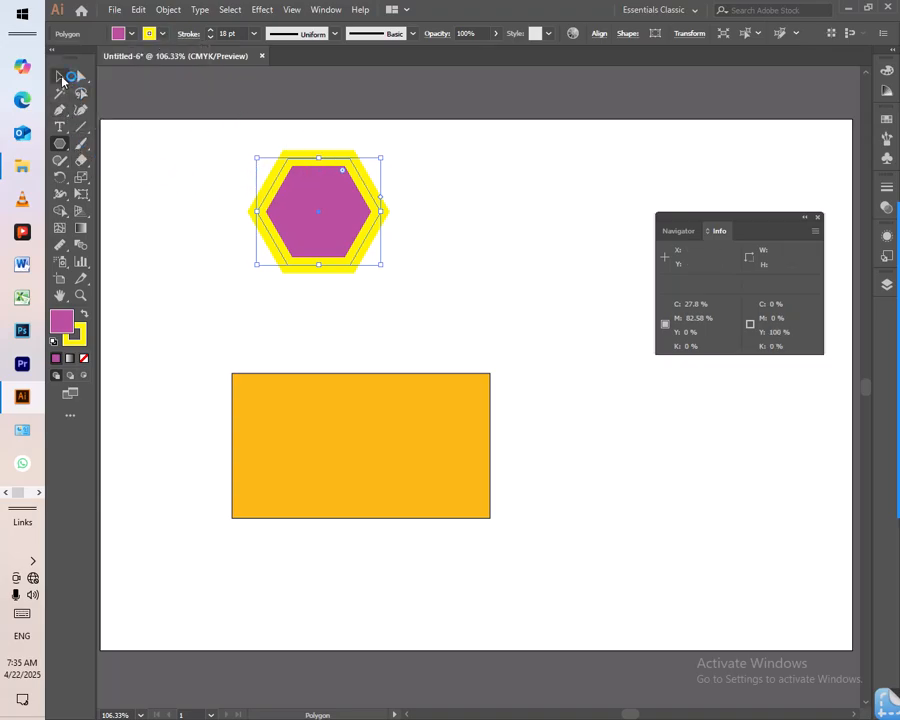
pyautogui.click(60, 78)
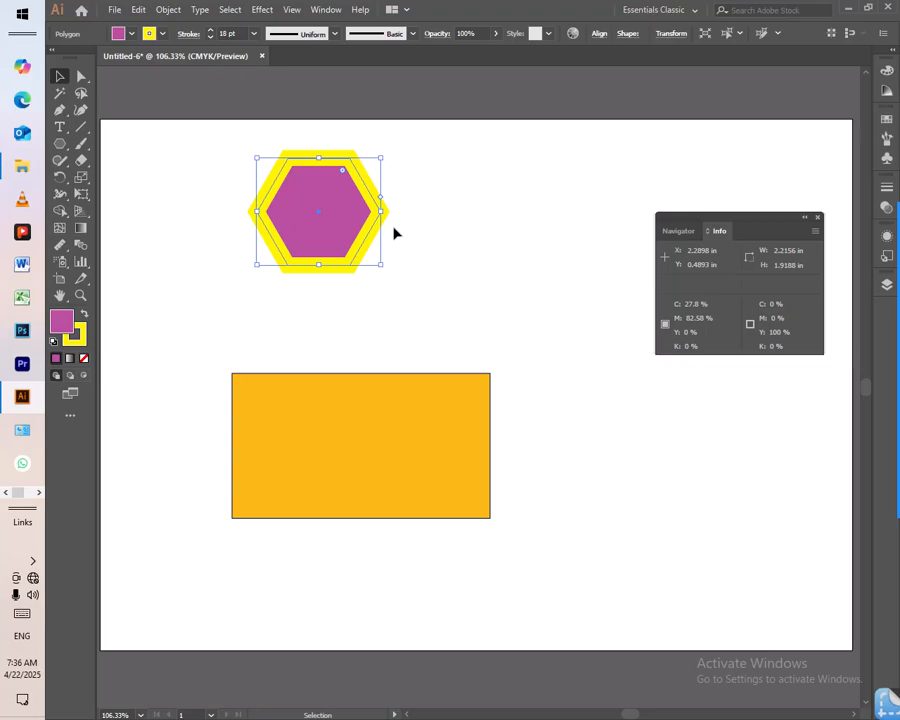
# Step: Switch the Measure tool's group to the Eyedropper tool and reactivate the Selection tool
pyautogui.click(62, 248)
pyautogui.moveTo(62, 252)
pyautogui.mouseDown()
pyautogui.moveTo(142, 252)
pyautogui.moveTo(163, 272)
pyautogui.moveTo(61, 244)
pyautogui.mouseUp()
pyautogui.click(59, 92)
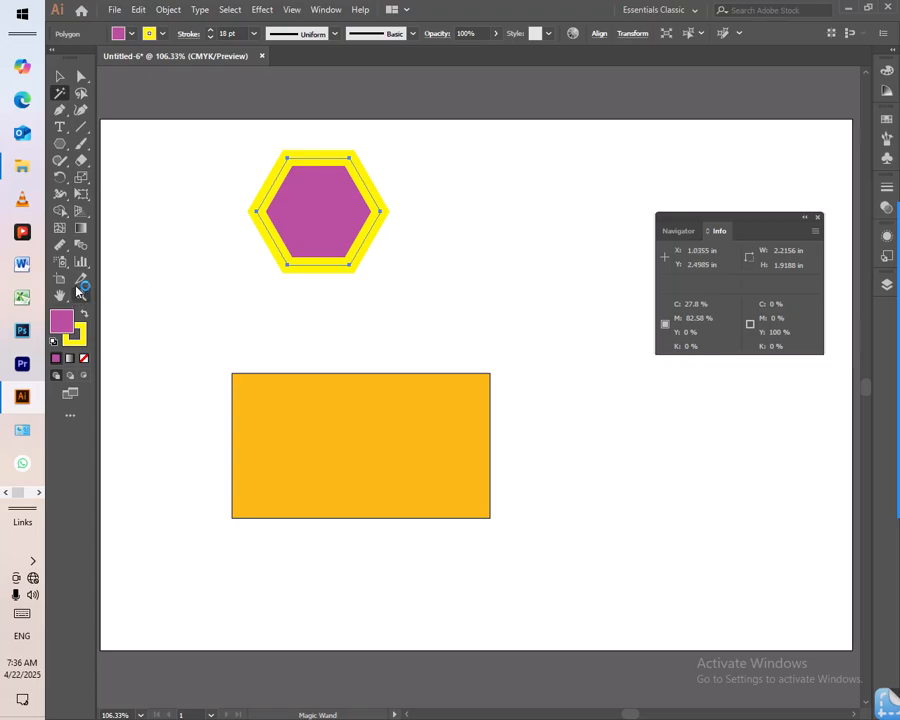
pyautogui.moveTo(62, 254); pyautogui.dragTo(88, 247)
pyautogui.click(64, 246)
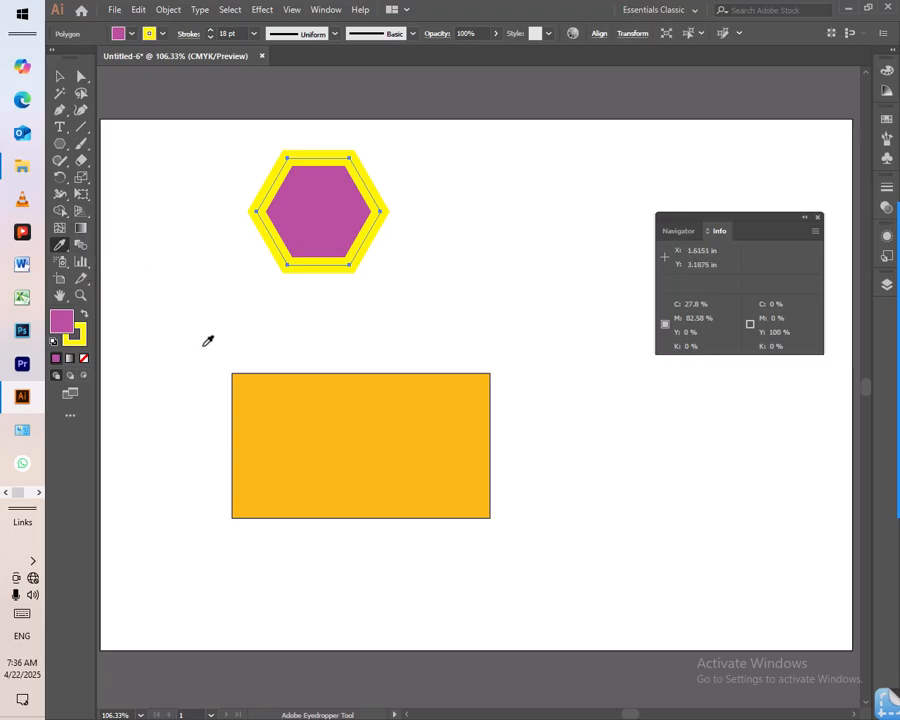
pyautogui.click(60, 76)
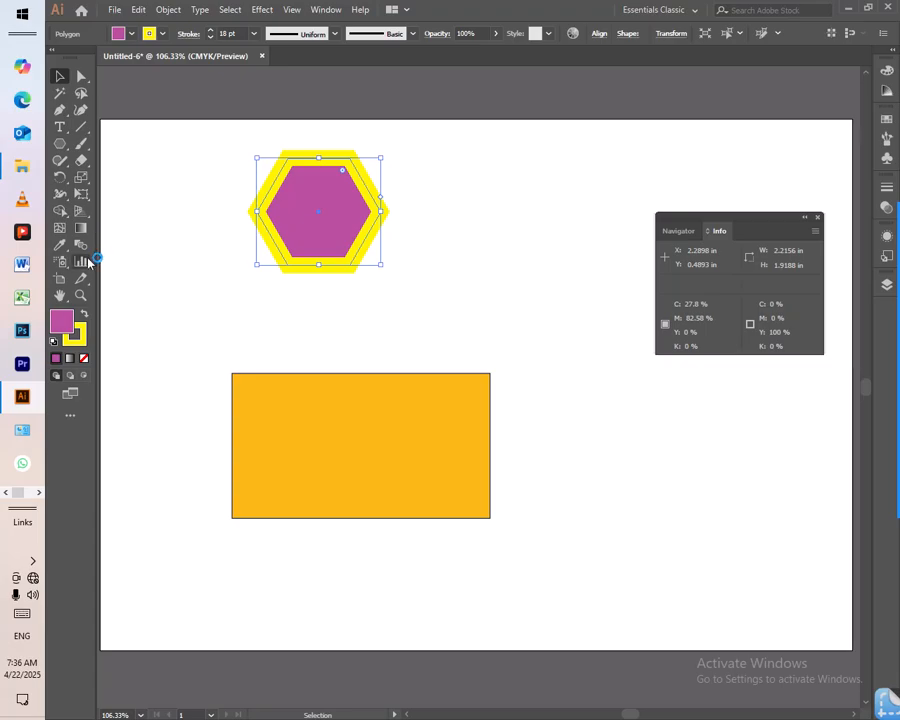